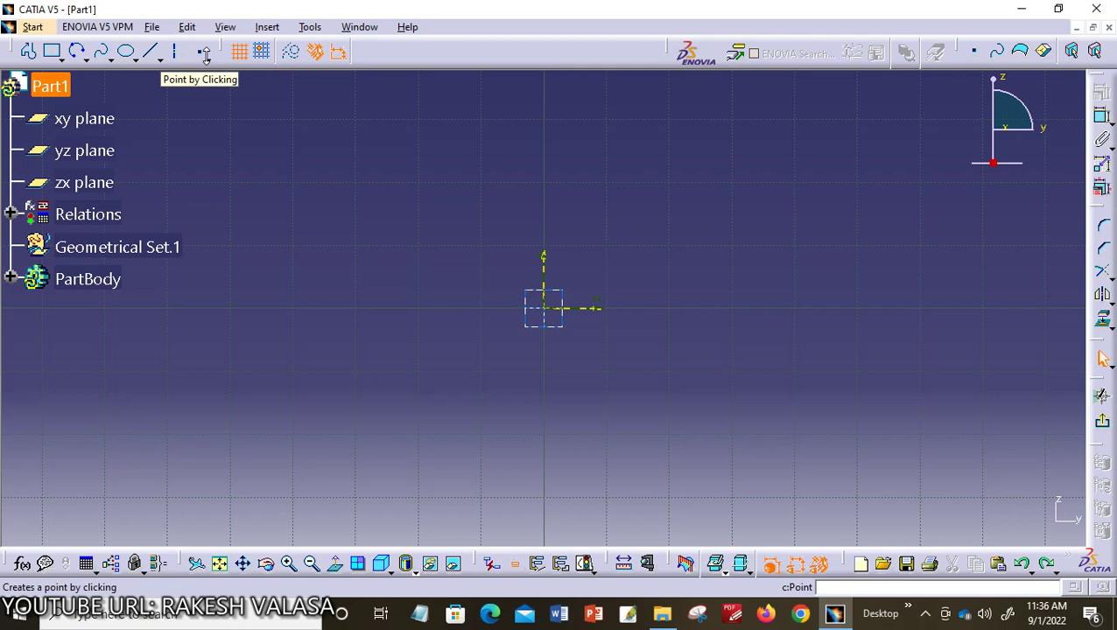
Tear the Point flyout off the Profile toolbar into a floating palette.
click(210, 63)
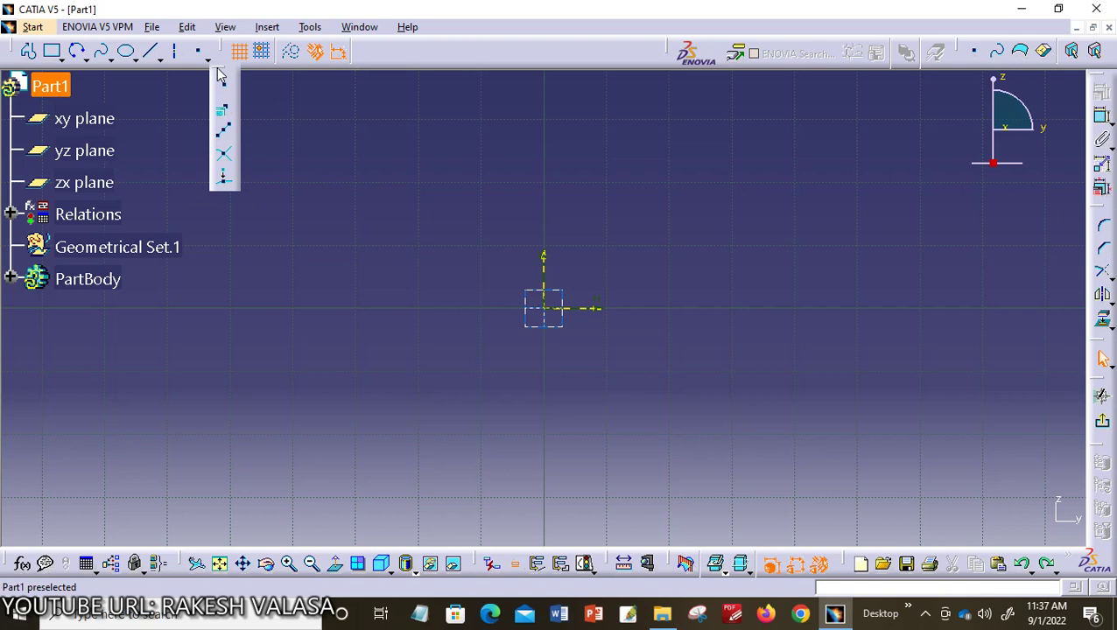
drag(220, 75, 862, 132)
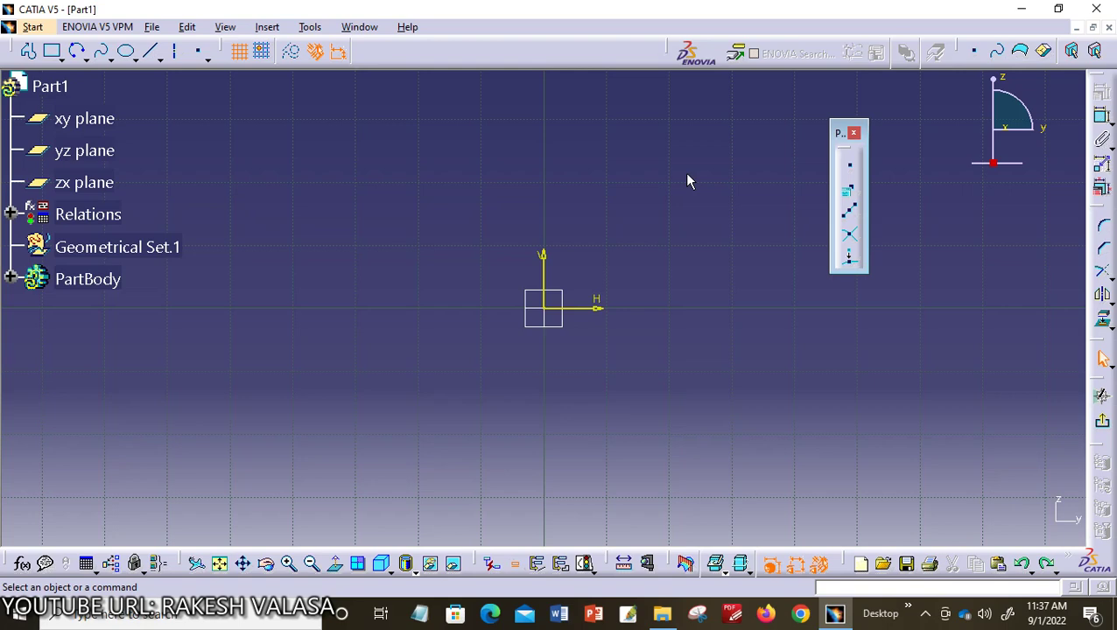
click(267, 27)
mouse_move(300, 94)
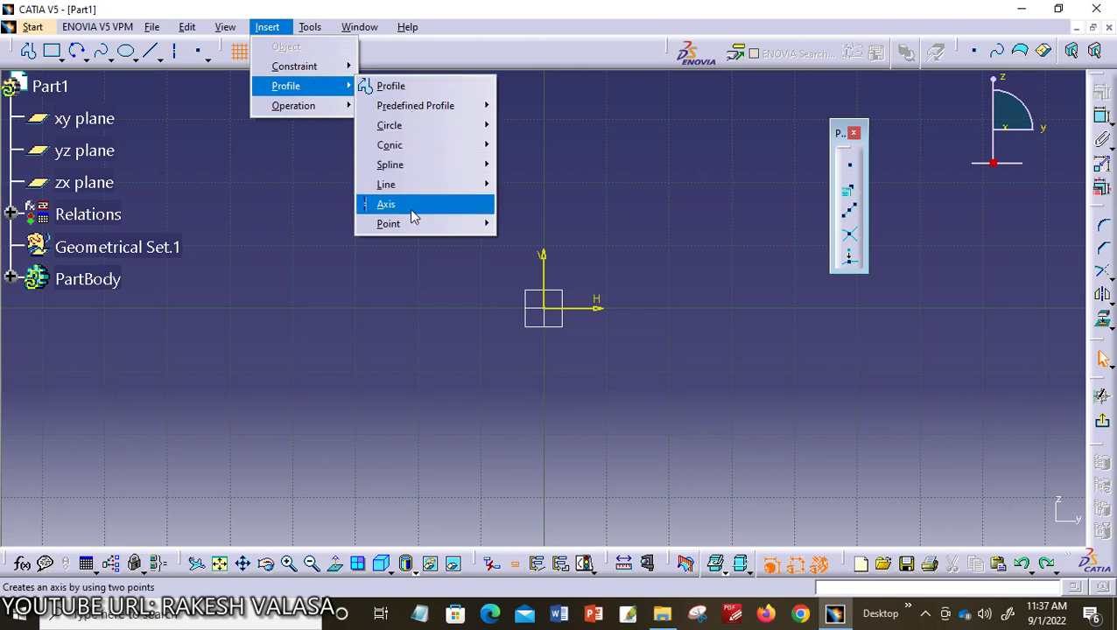
mouse_move(414, 222)
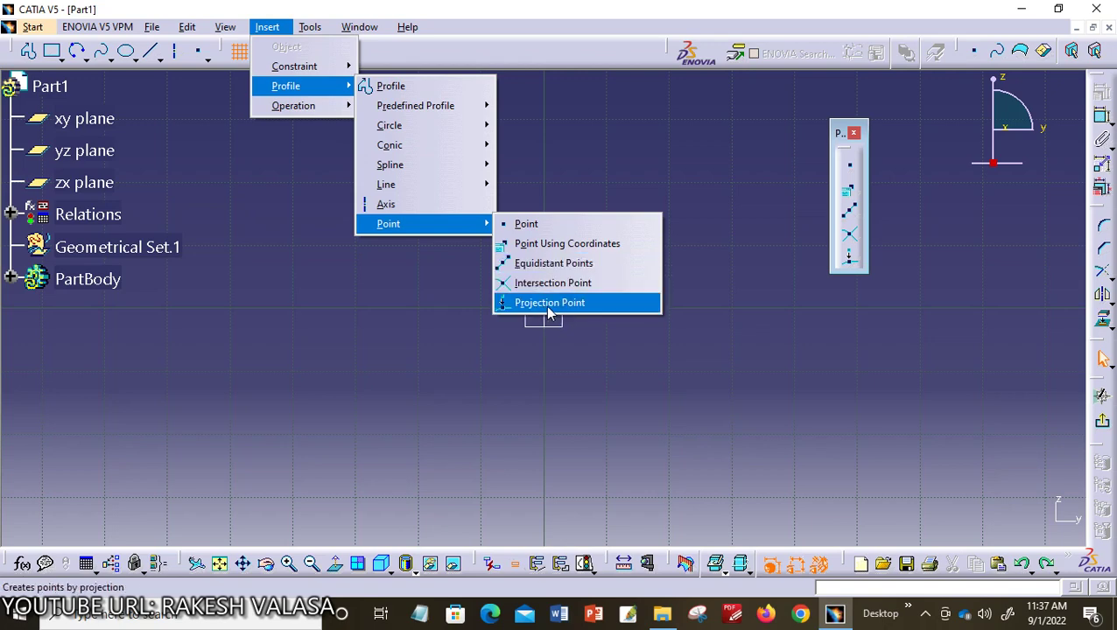
click(684, 344)
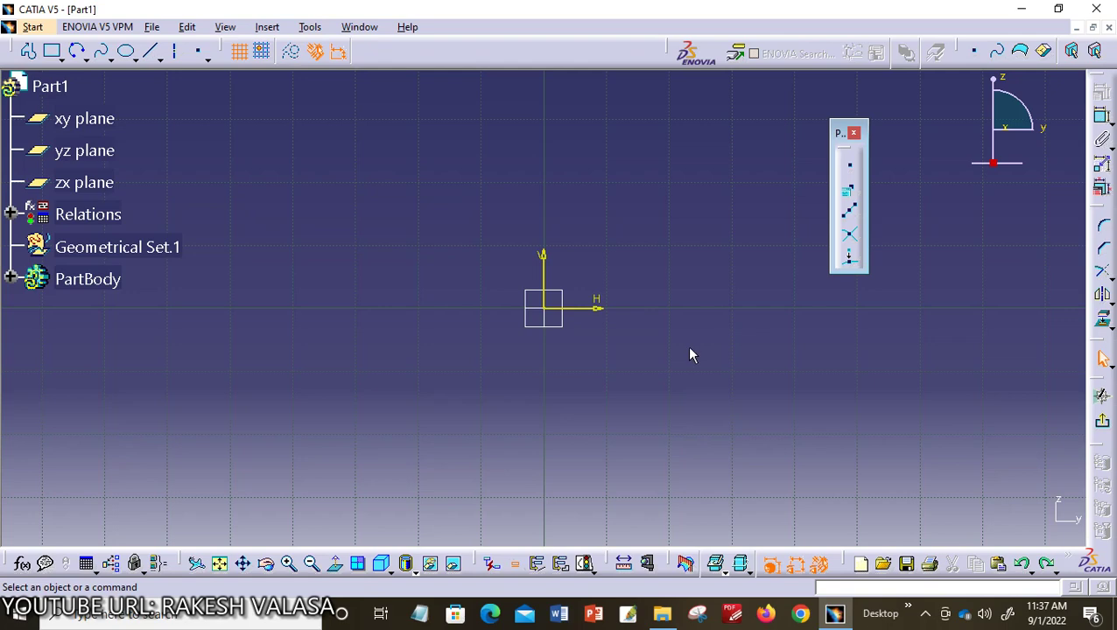
Place two free points up and left of the origin with Point by Clicking, then deselect.
click(851, 172)
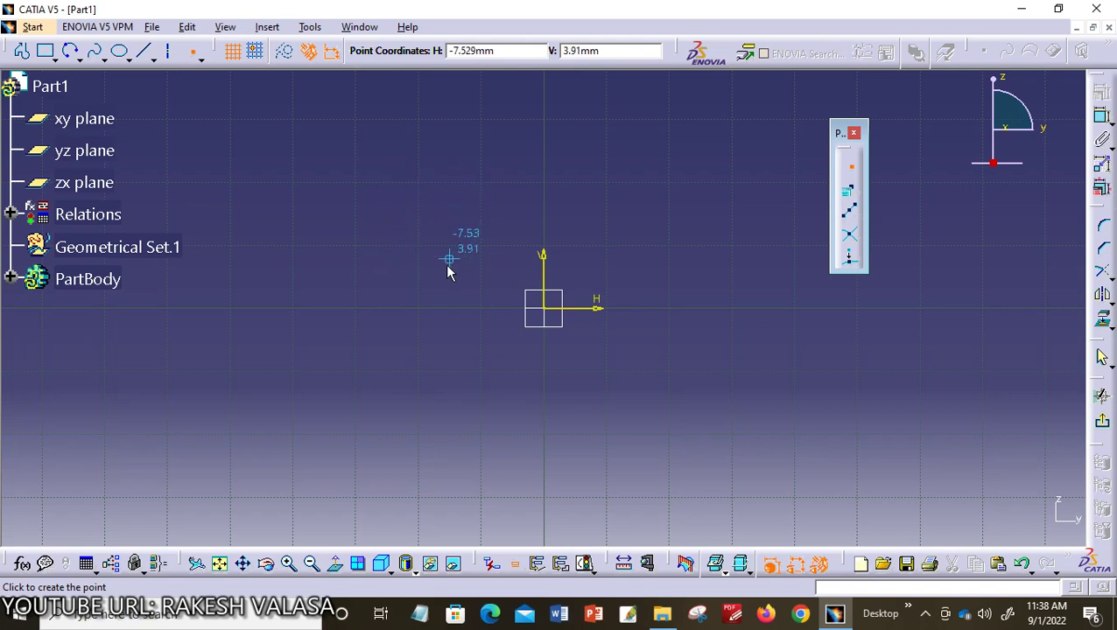
click(318, 219)
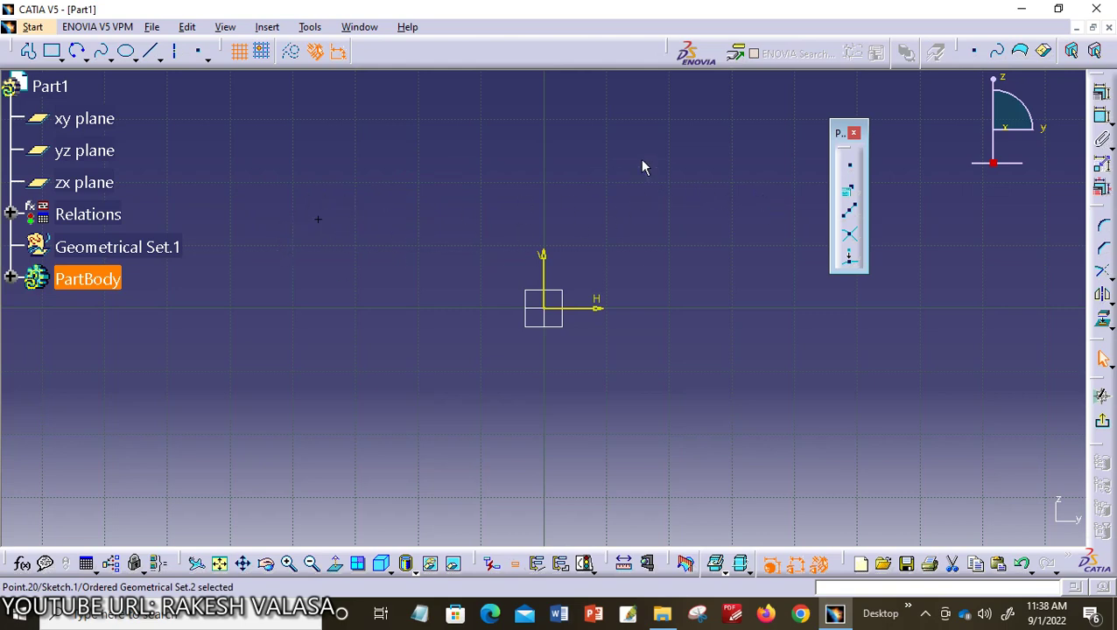
click(851, 167)
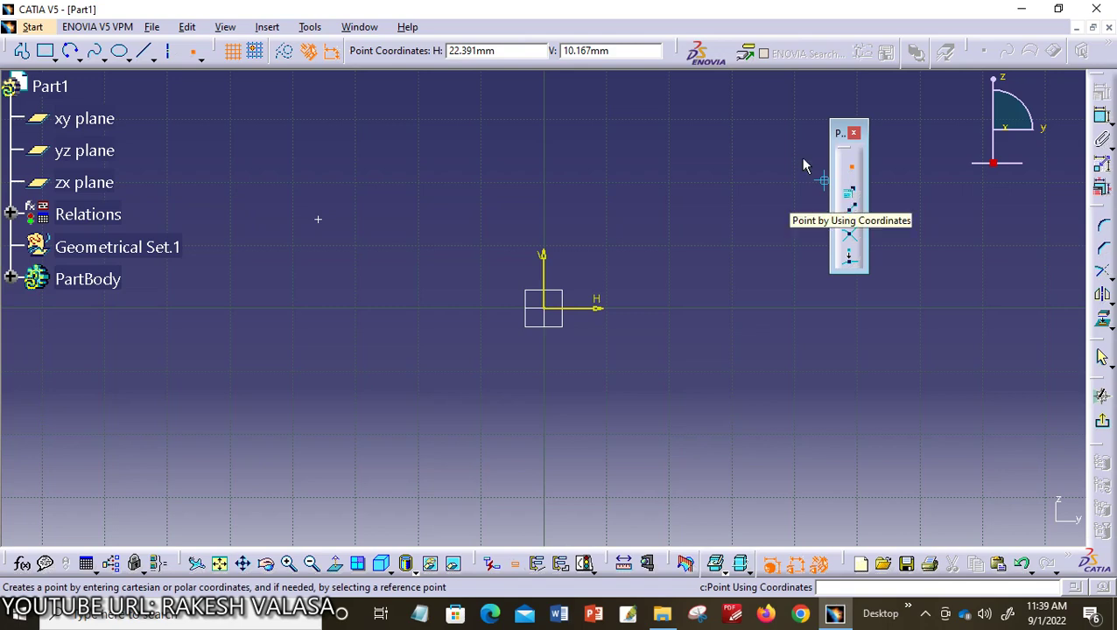
click(854, 173)
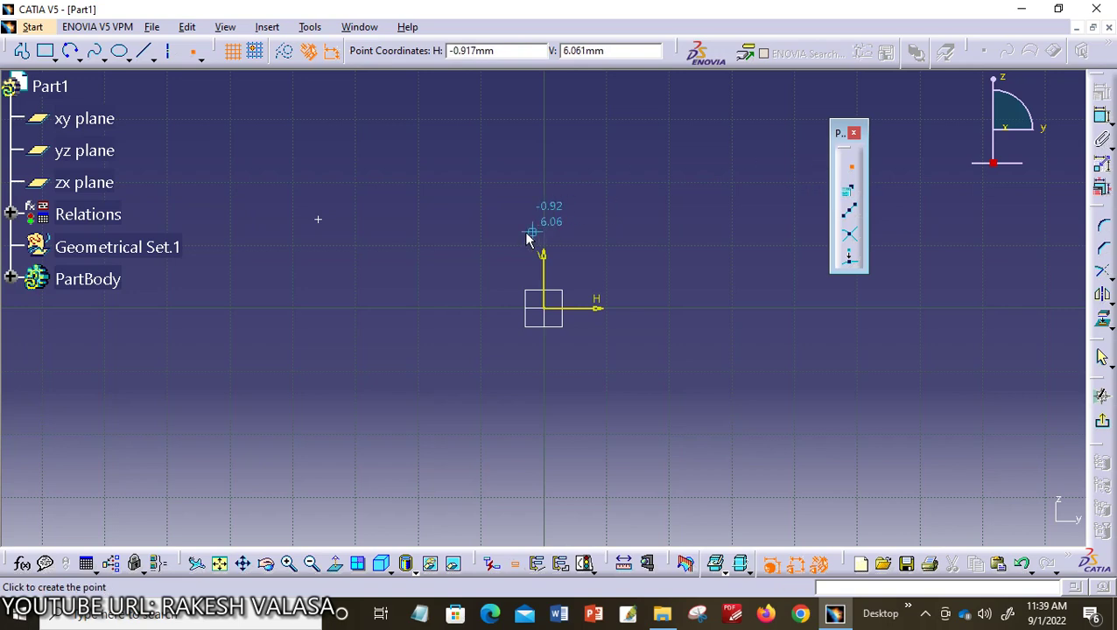
click(462, 164)
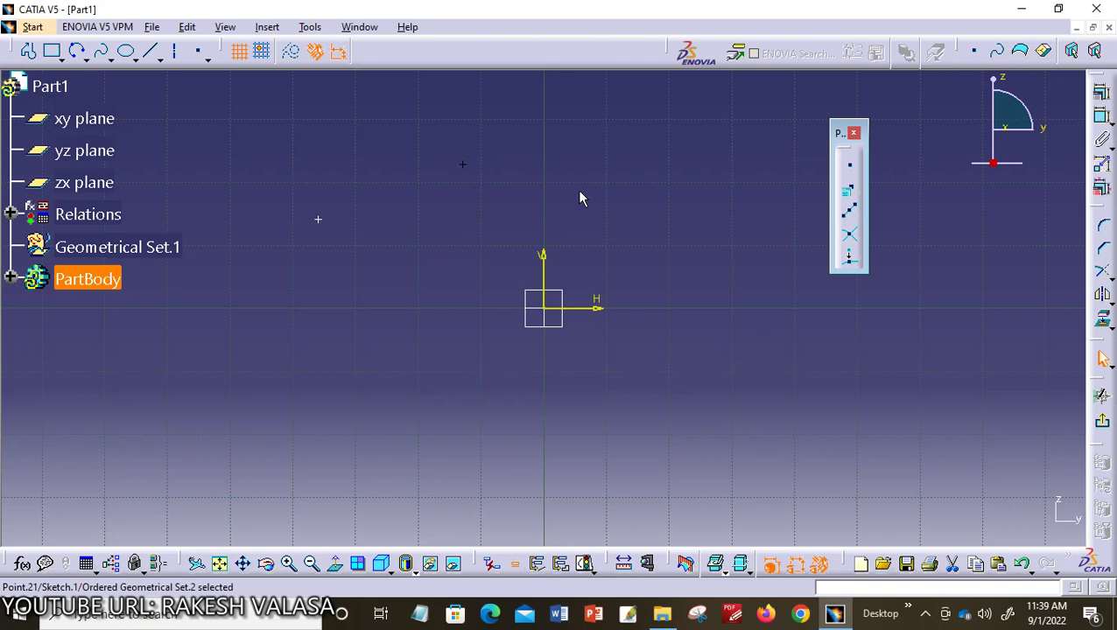
click(579, 198)
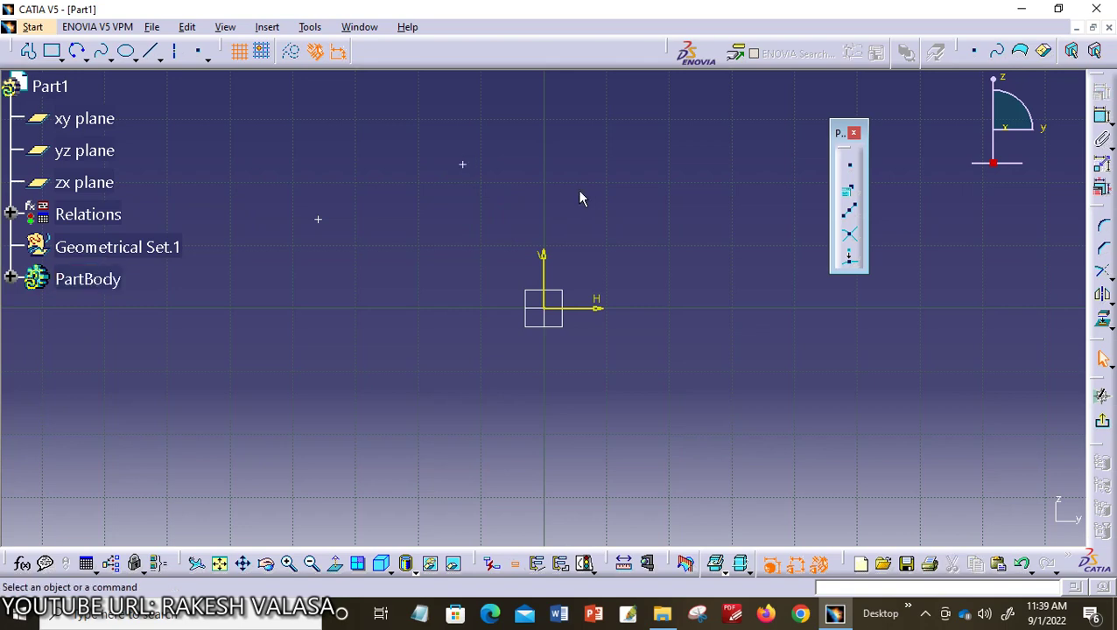
Create a point at H 20mm, V 20mm from the origin, fit the view, and select the first clicked point.
click(850, 196)
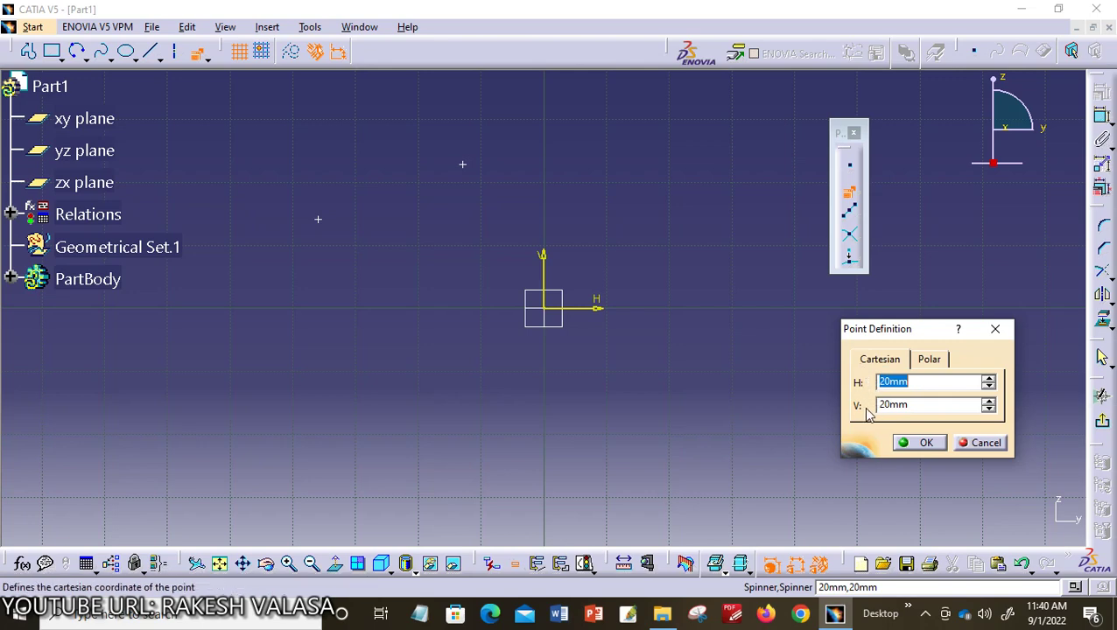
click(929, 360)
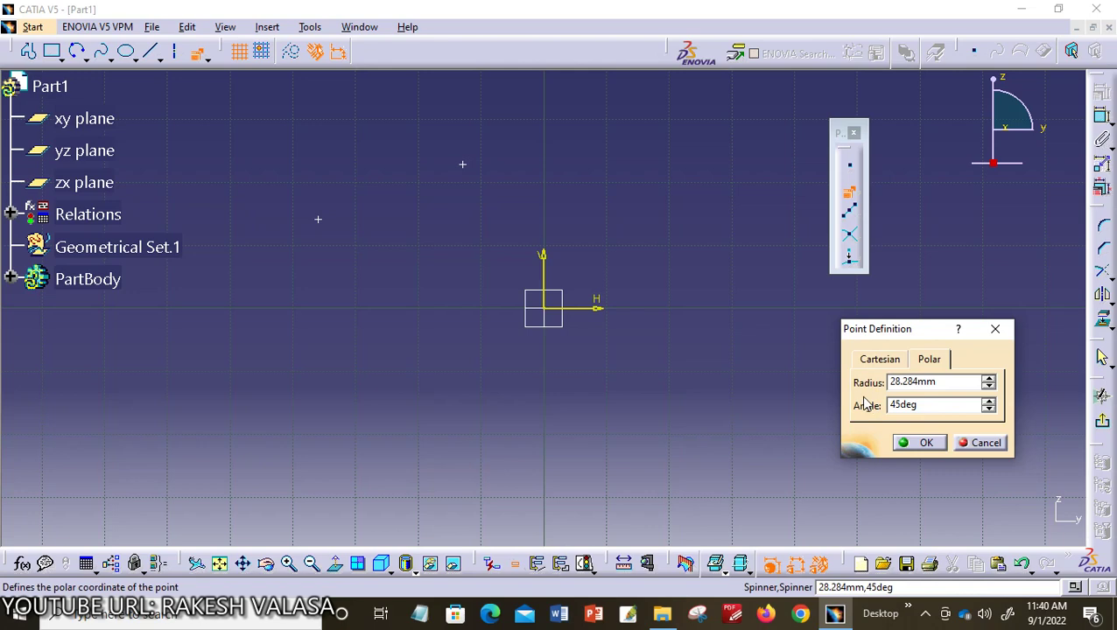
click(879, 359)
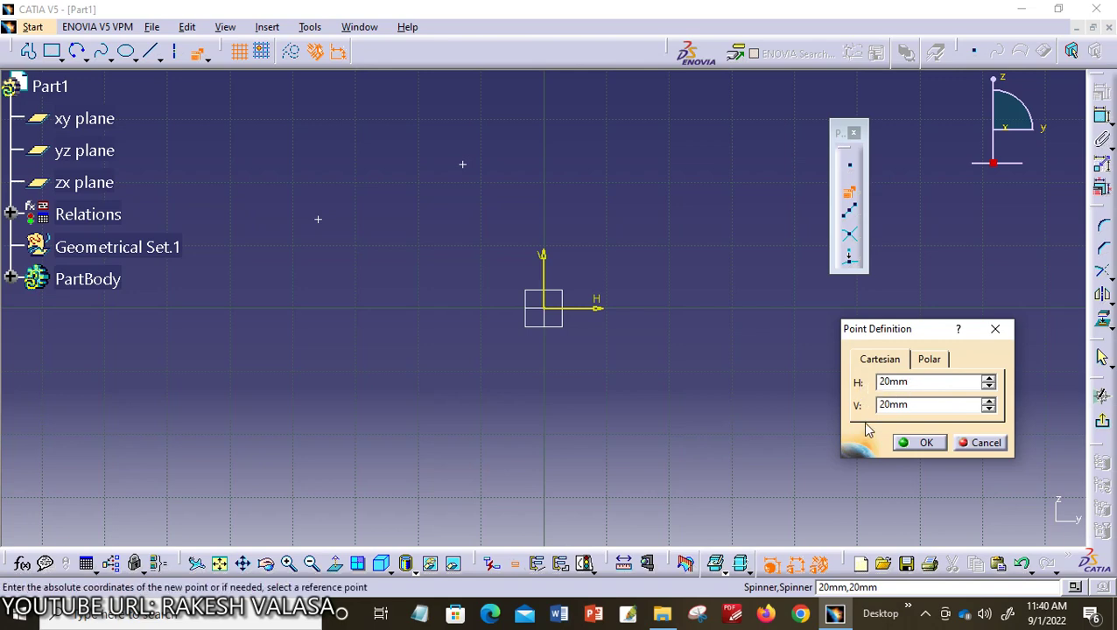
click(919, 445)
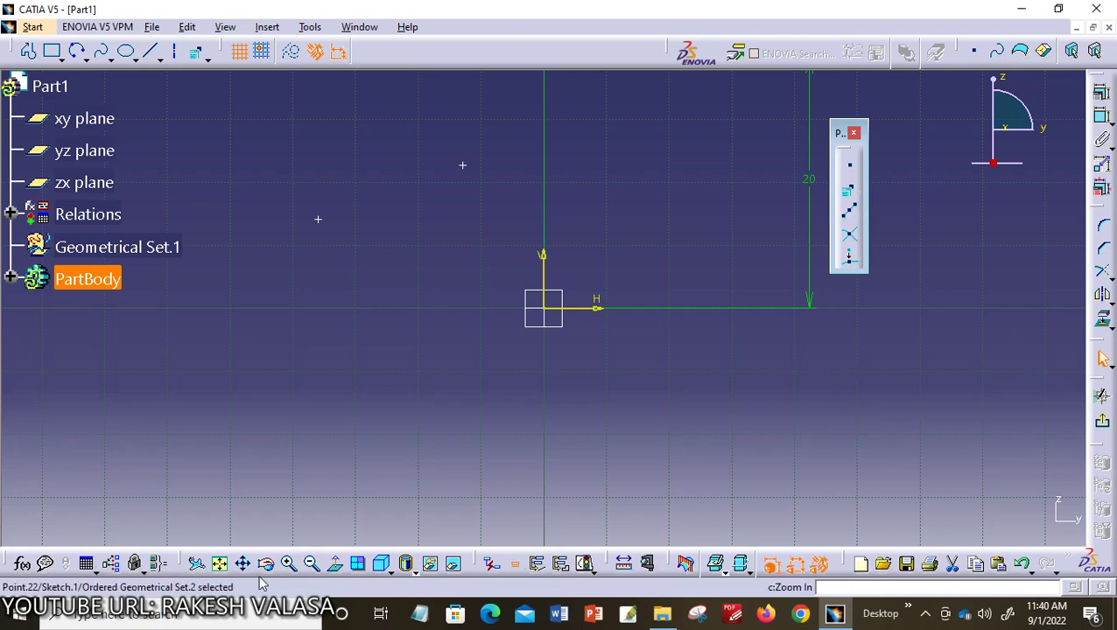
click(219, 563)
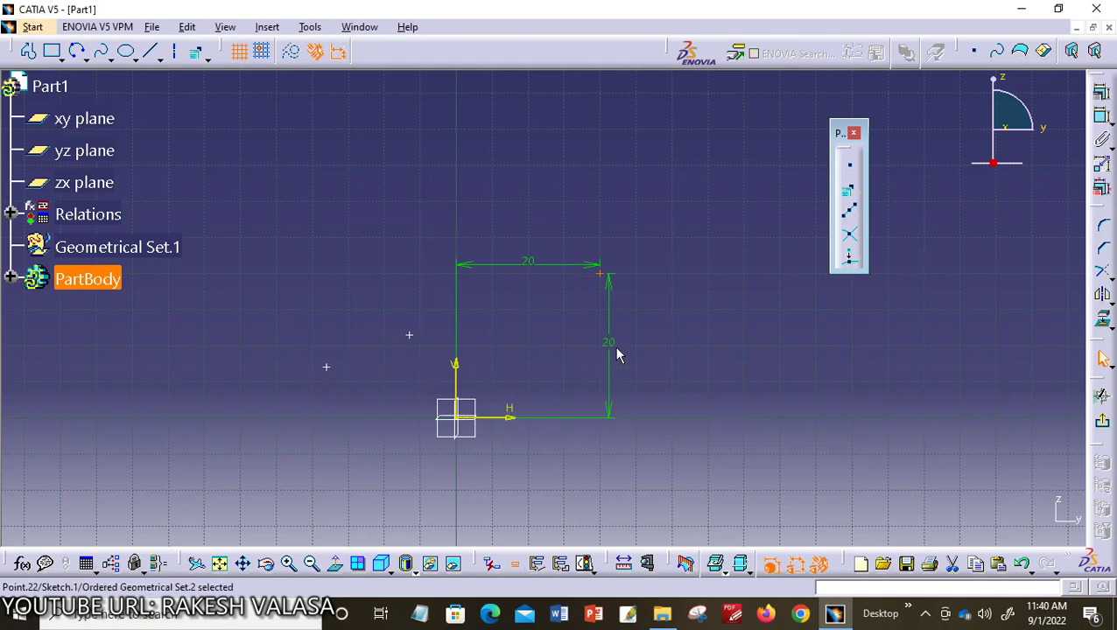
click(715, 358)
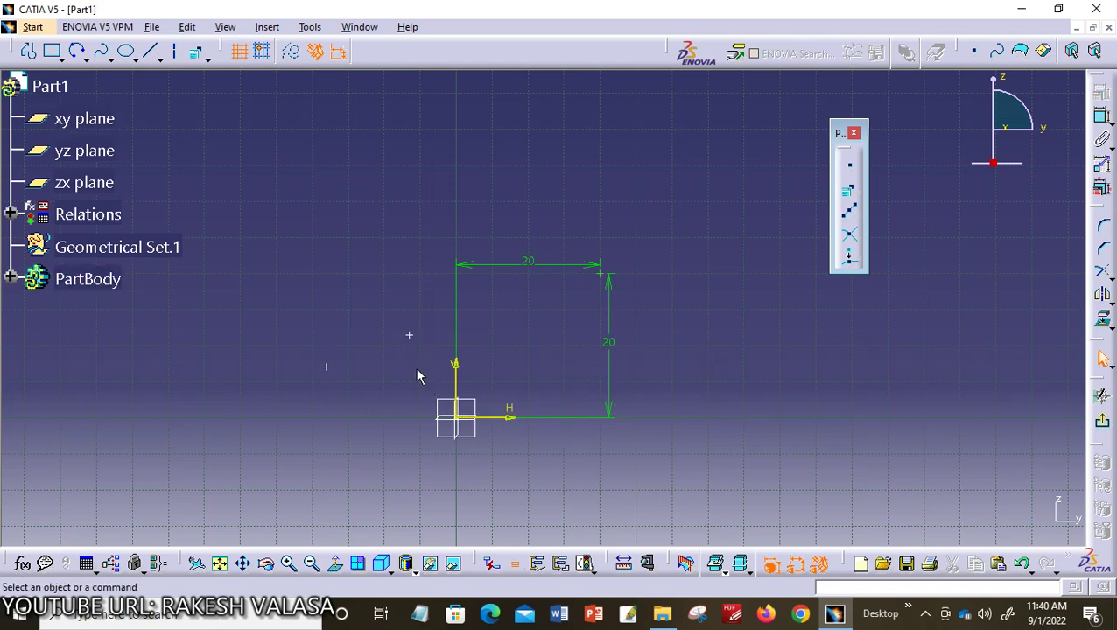
click(327, 368)
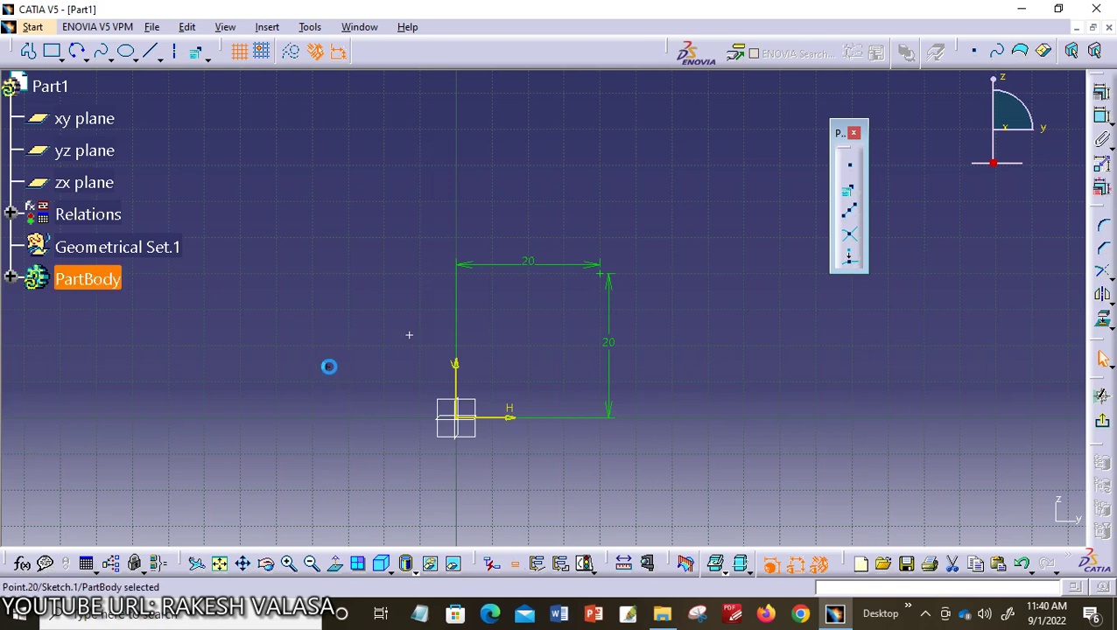
Create a point offset H 20mm, V 20mm from the first clicked point, then deselect.
click(852, 193)
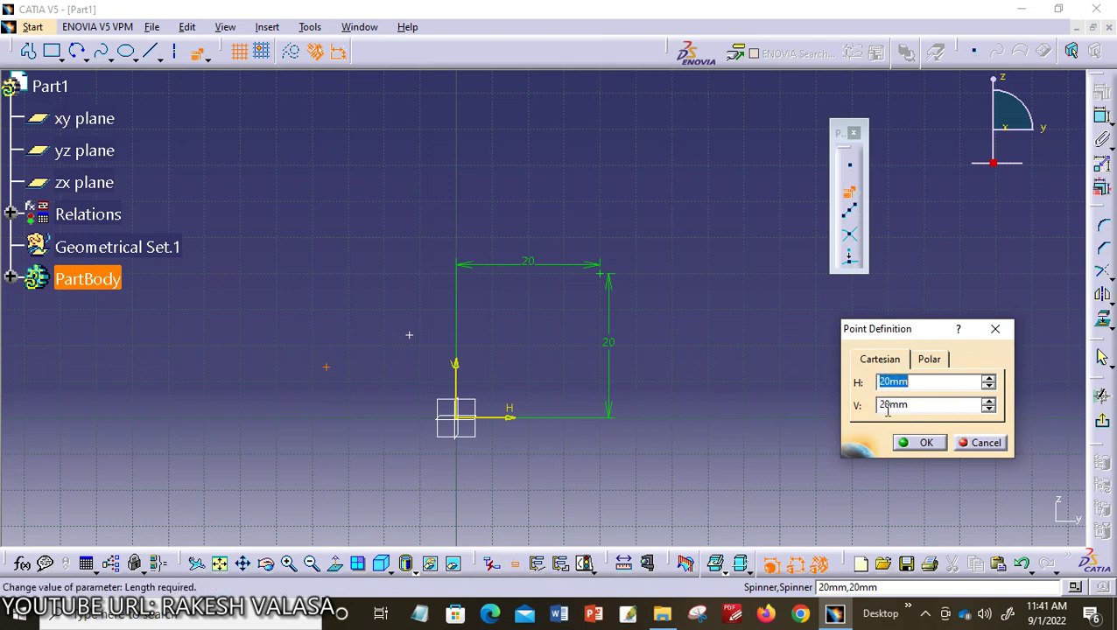
click(921, 443)
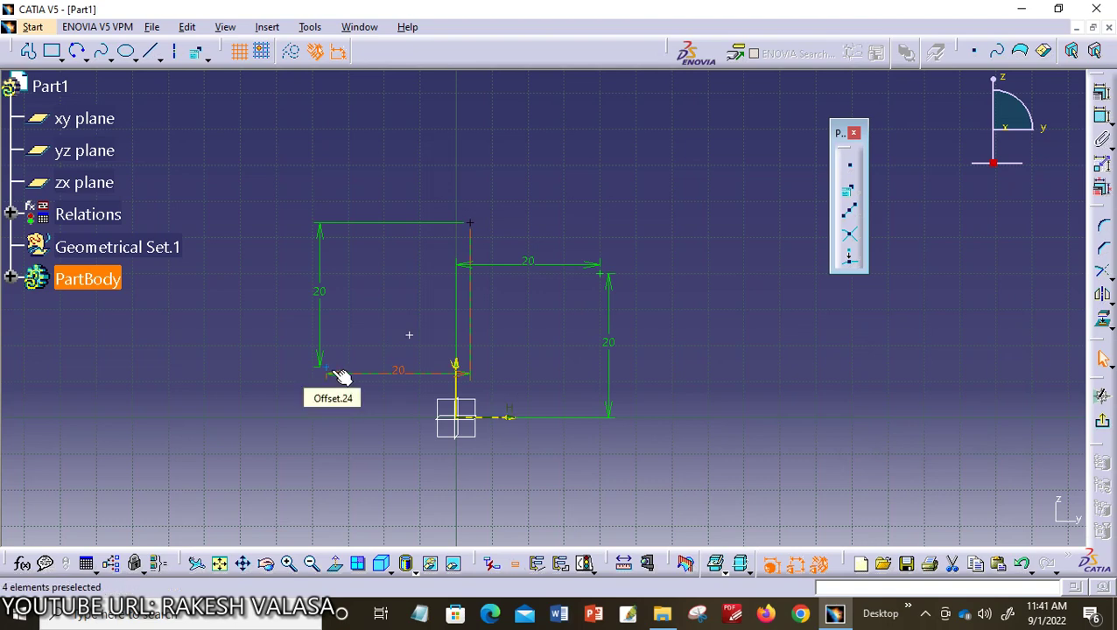
click(477, 377)
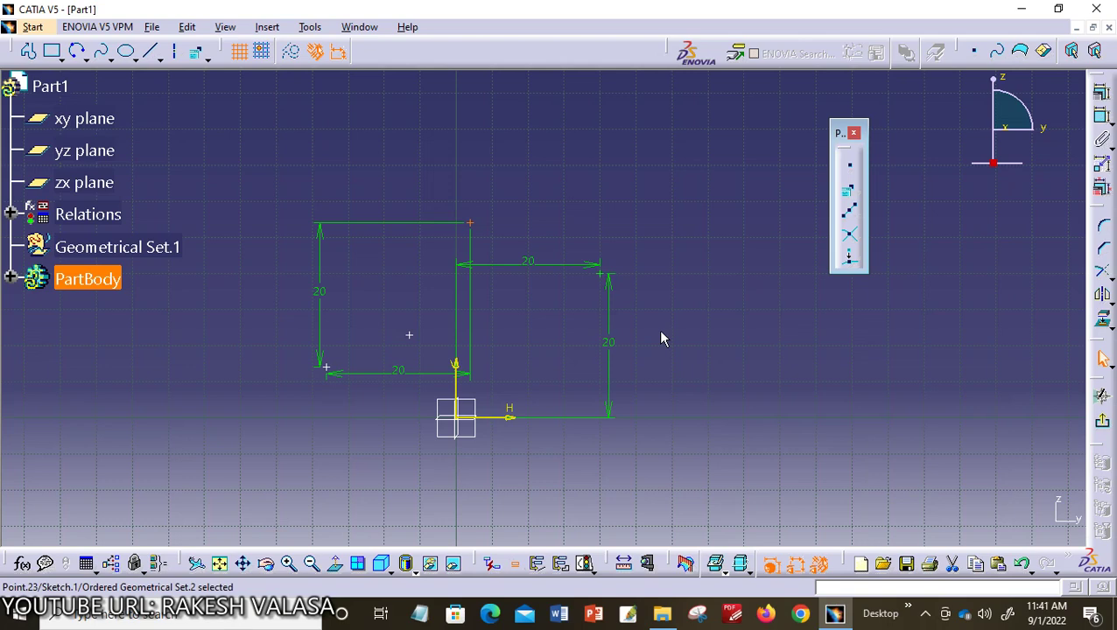
click(732, 337)
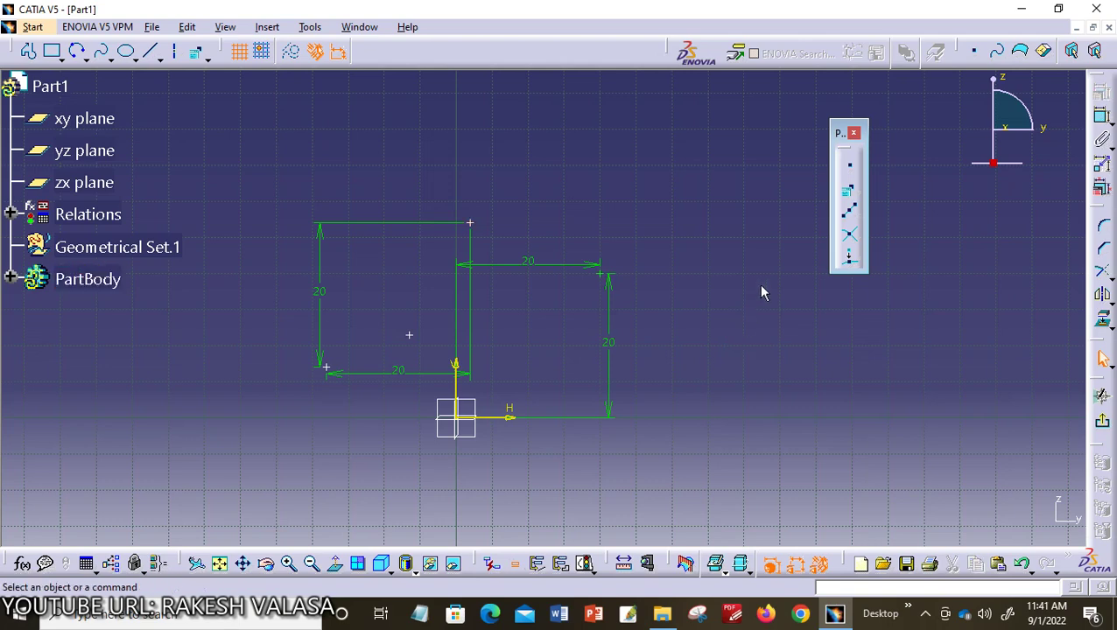
Add a polar point at radius 50mm, angle 45° from the origin, then pan the view.
click(851, 192)
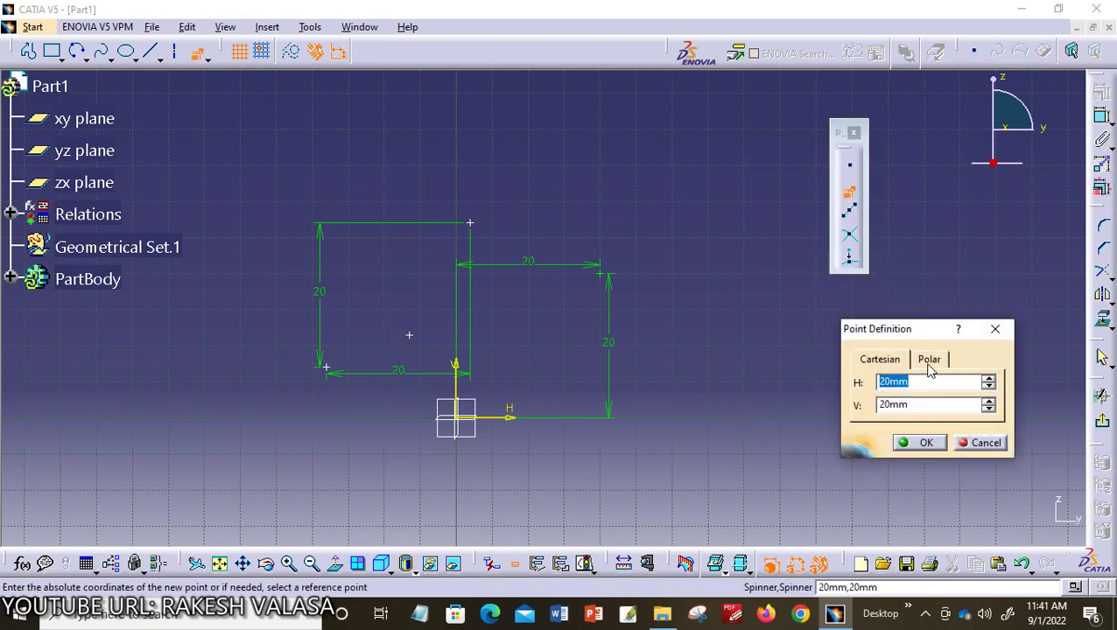
click(934, 360)
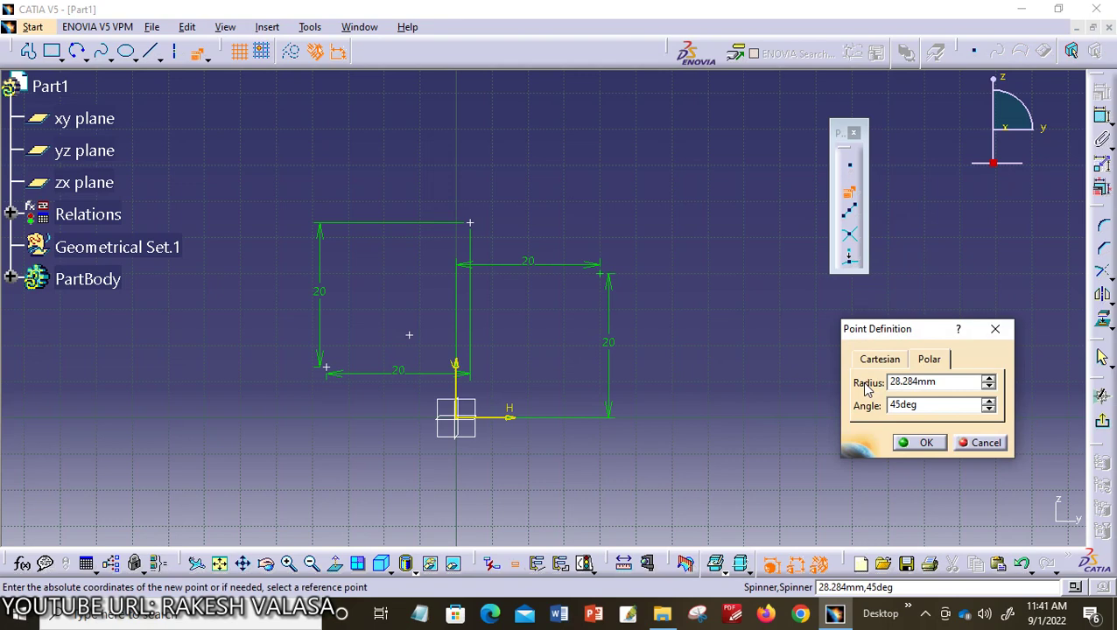
double_click(945, 382)
text(50)
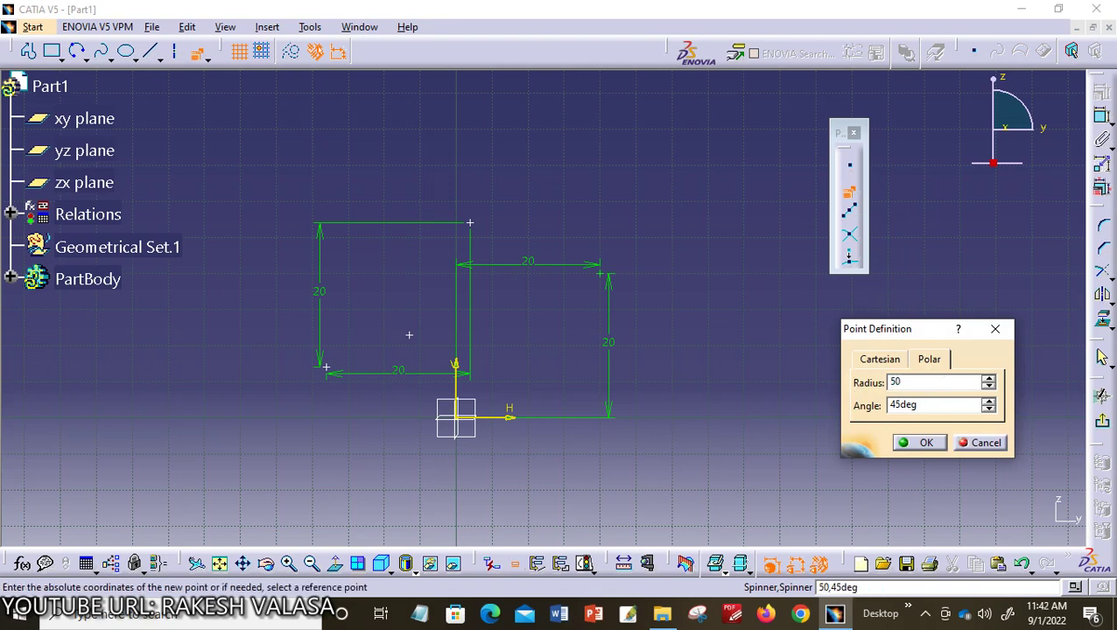
click(922, 443)
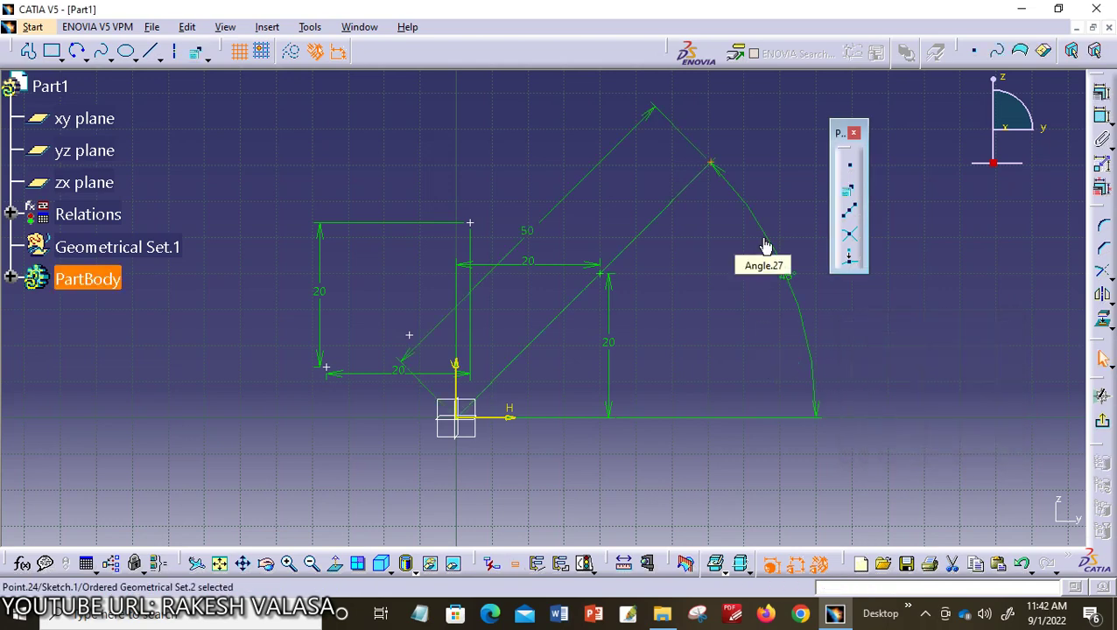
click(729, 169)
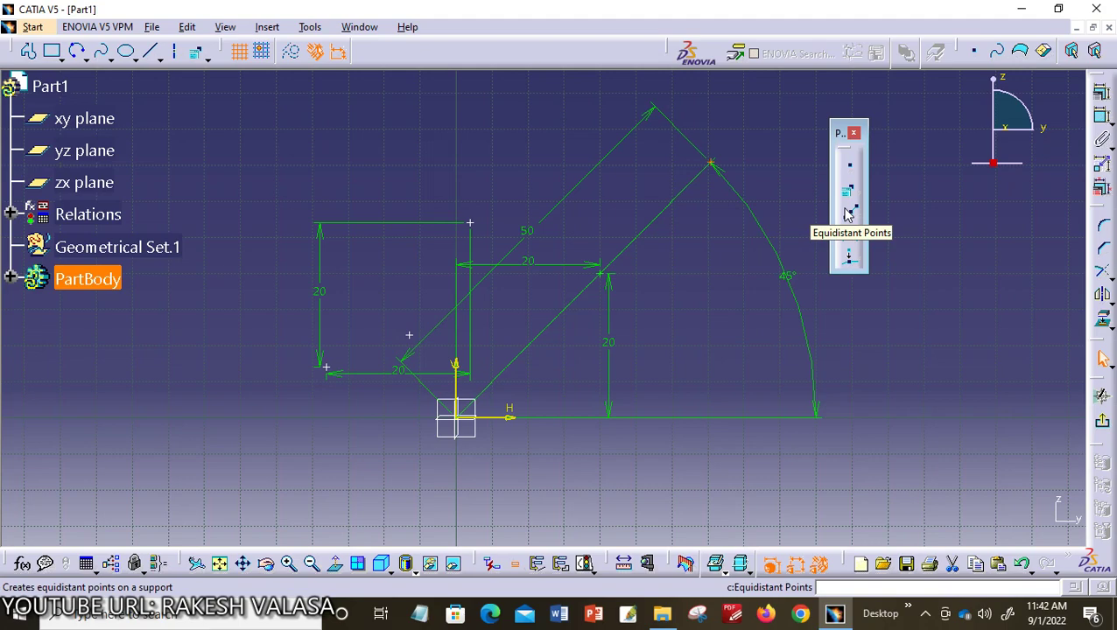
click(895, 347)
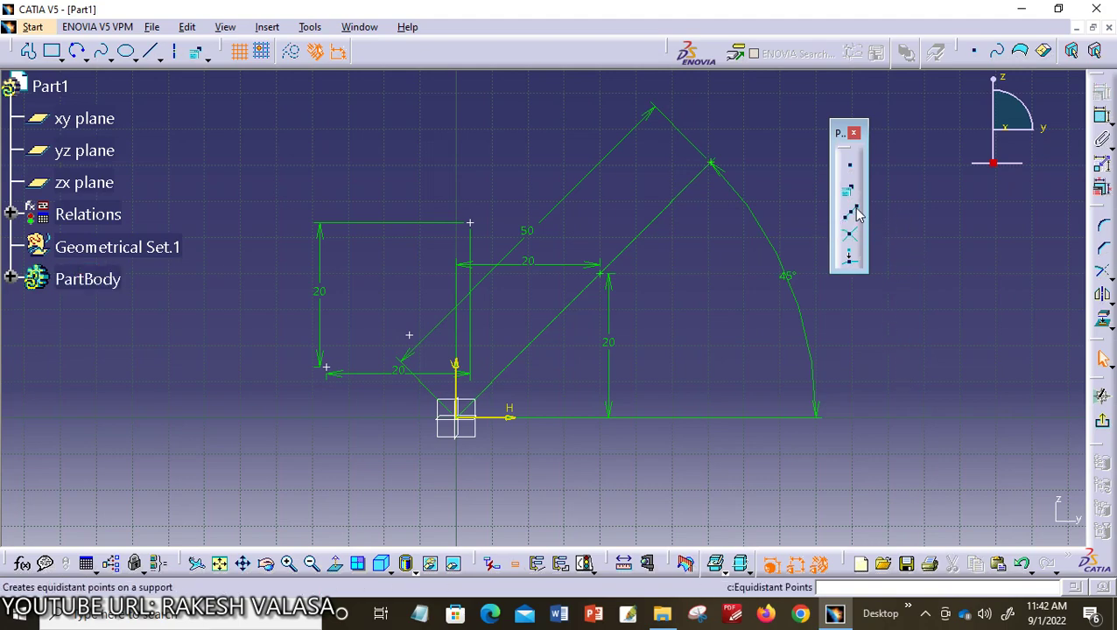
mouse_move(924, 357)
middle_down()
mouse_move(666, 317)
mouse_move(663, 327)
middle_up()
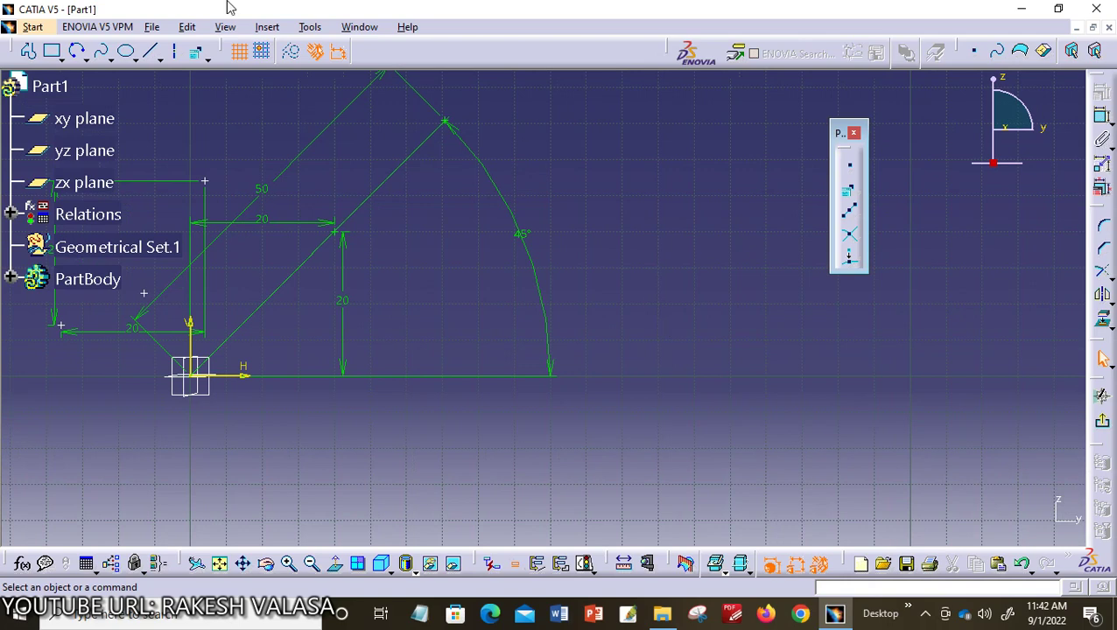
Draw a horizontal line to the right of the points.
click(152, 52)
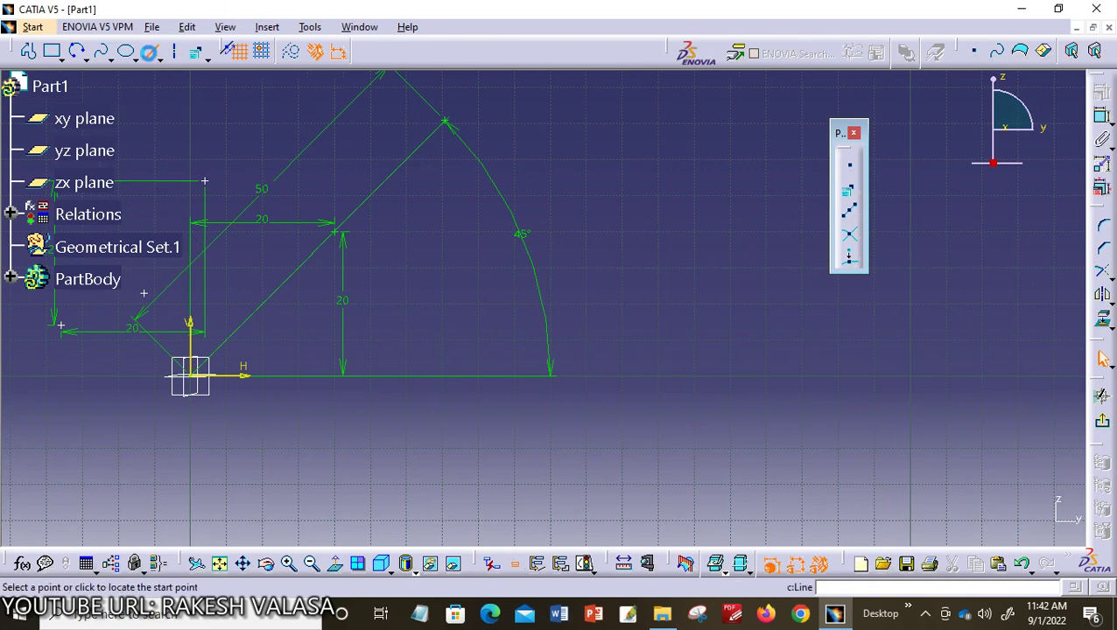
click(646, 343)
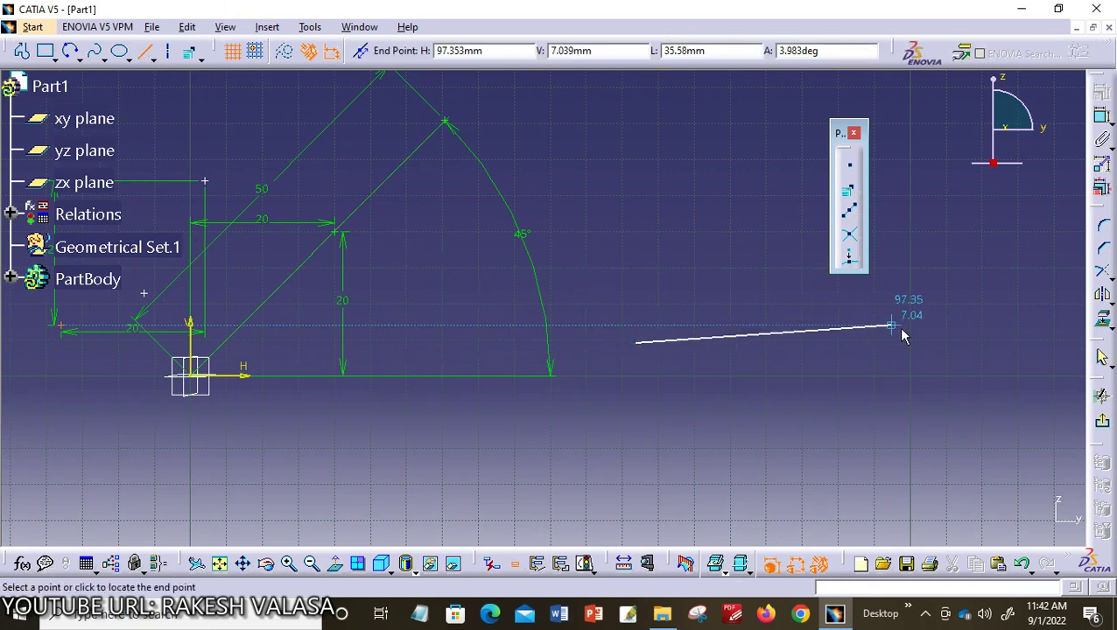
click(911, 347)
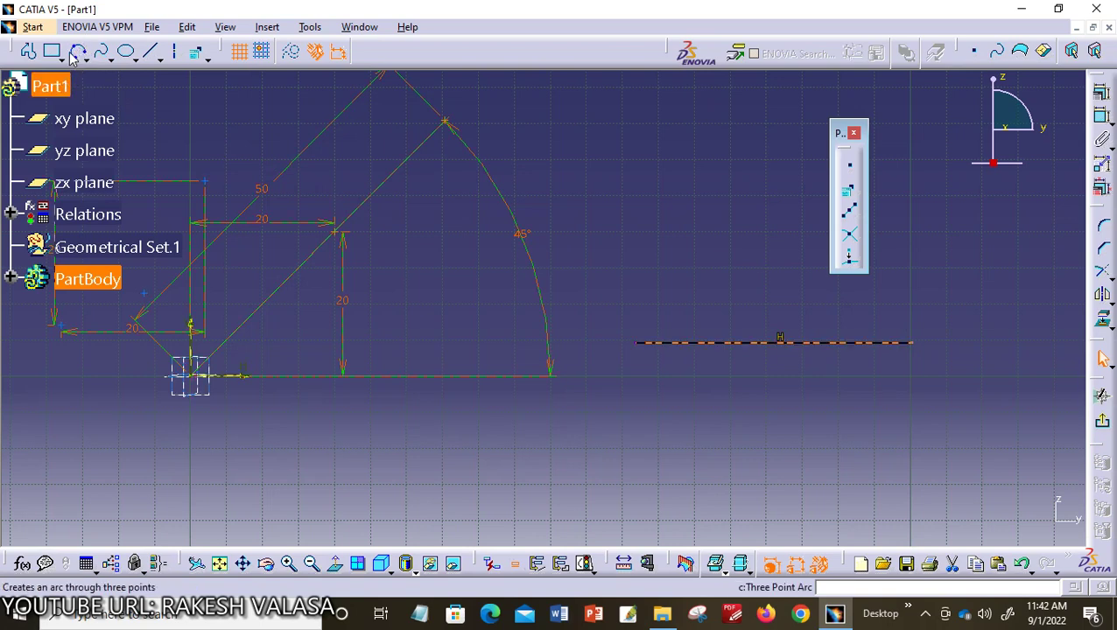
Draw a three-point arc below the horizontal line.
click(79, 53)
click(682, 456)
click(731, 409)
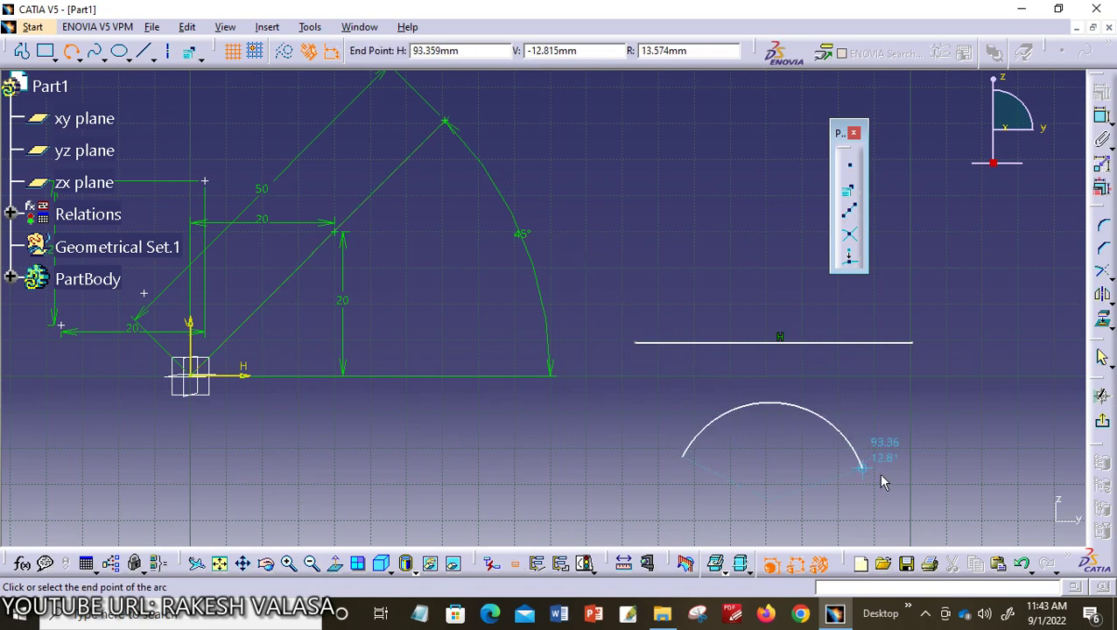
click(891, 477)
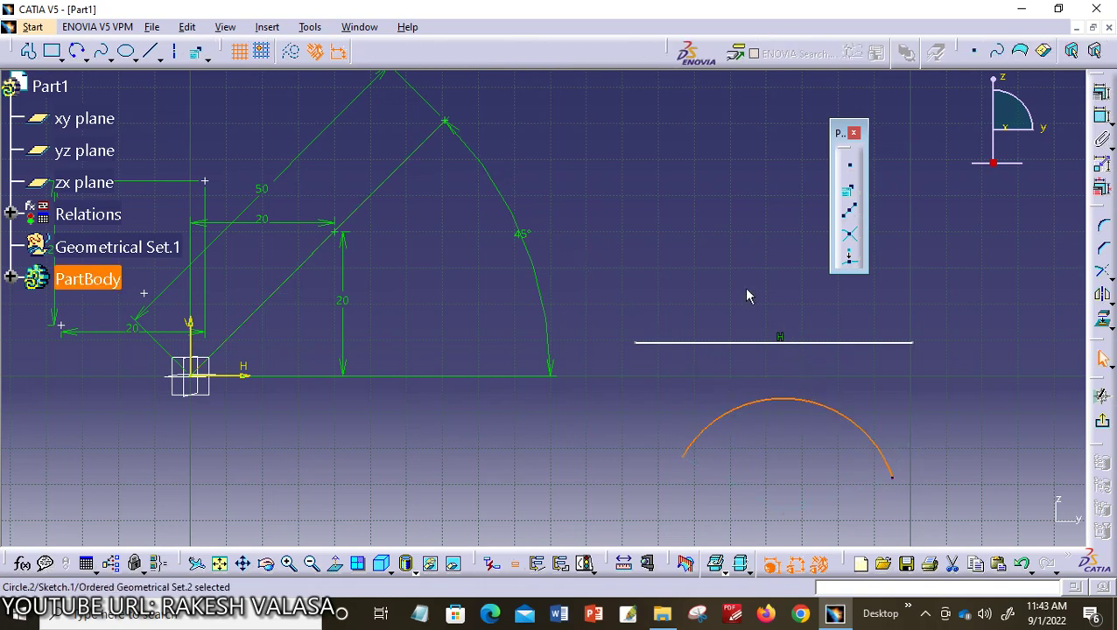
click(857, 213)
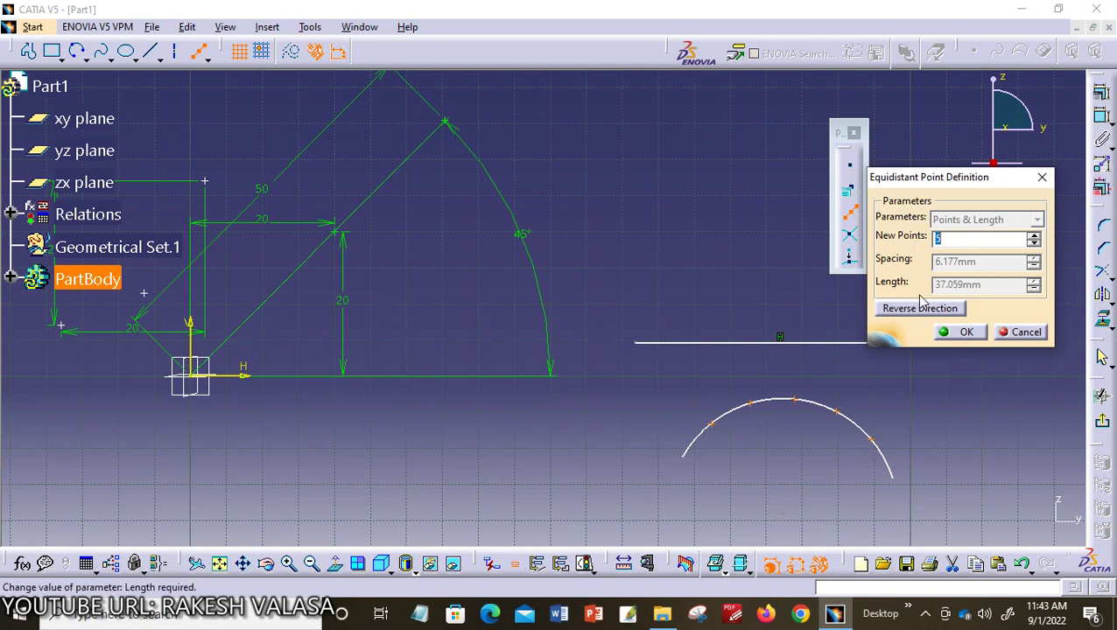
click(958, 337)
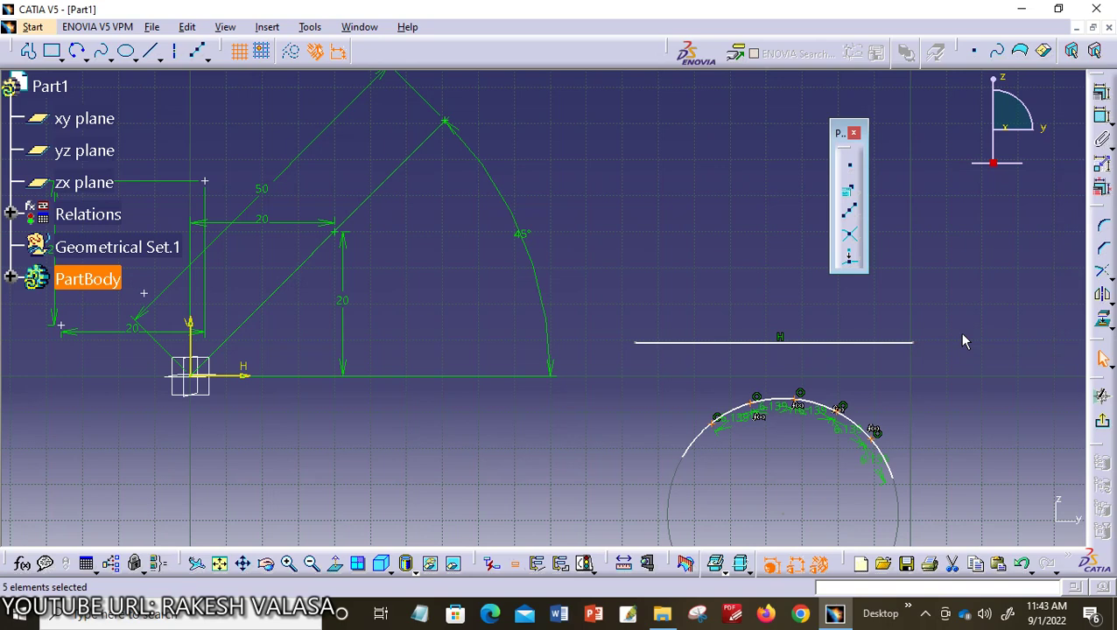
key(ctrl+z)
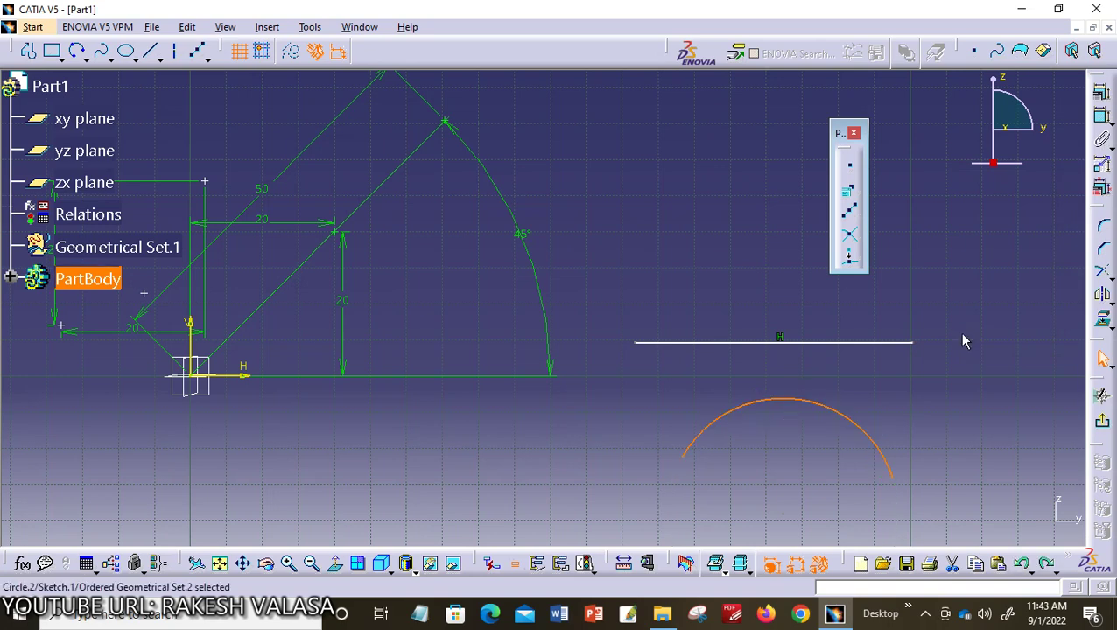
Start equidistant points on the arc using the Points & Spacing parameters.
click(854, 219)
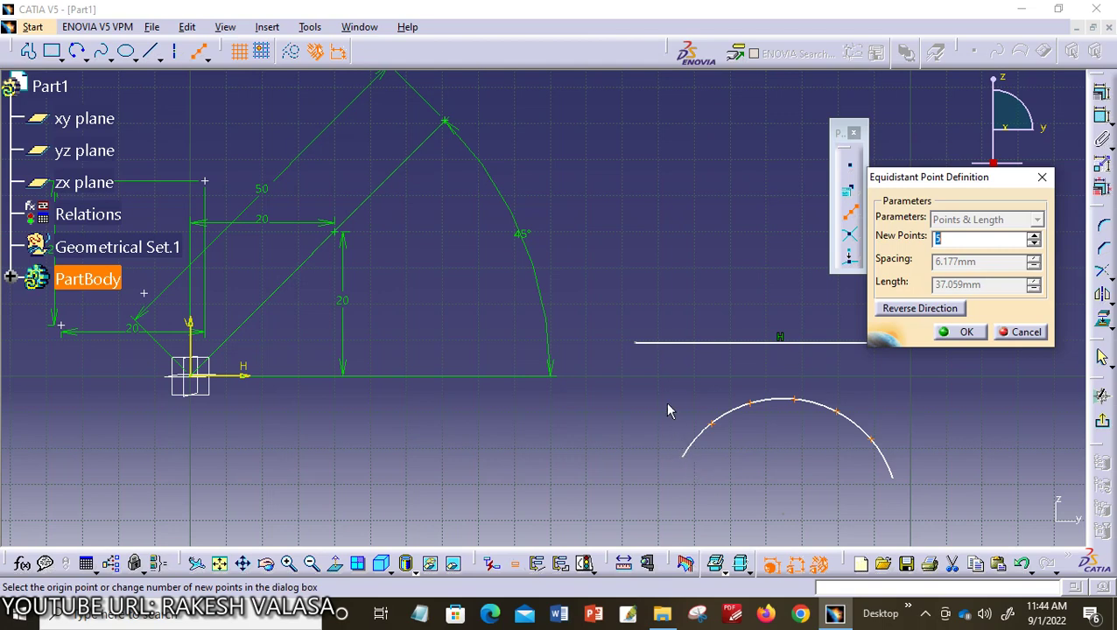
click(694, 463)
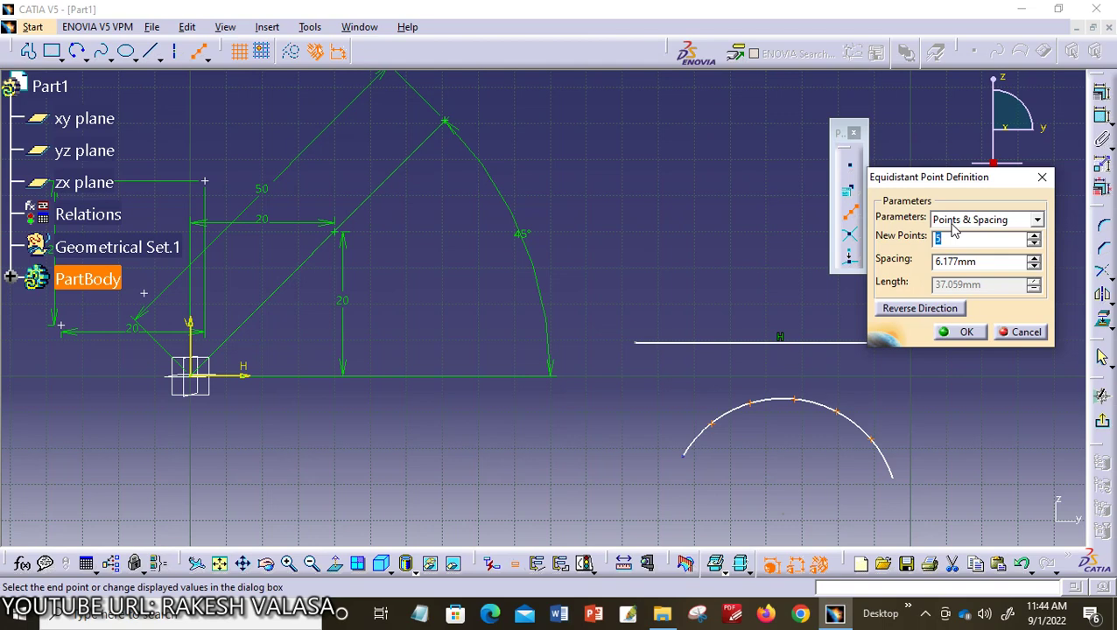
Try Points & Length, return to Points & Spacing, and set New Points to 6.
click(1037, 222)
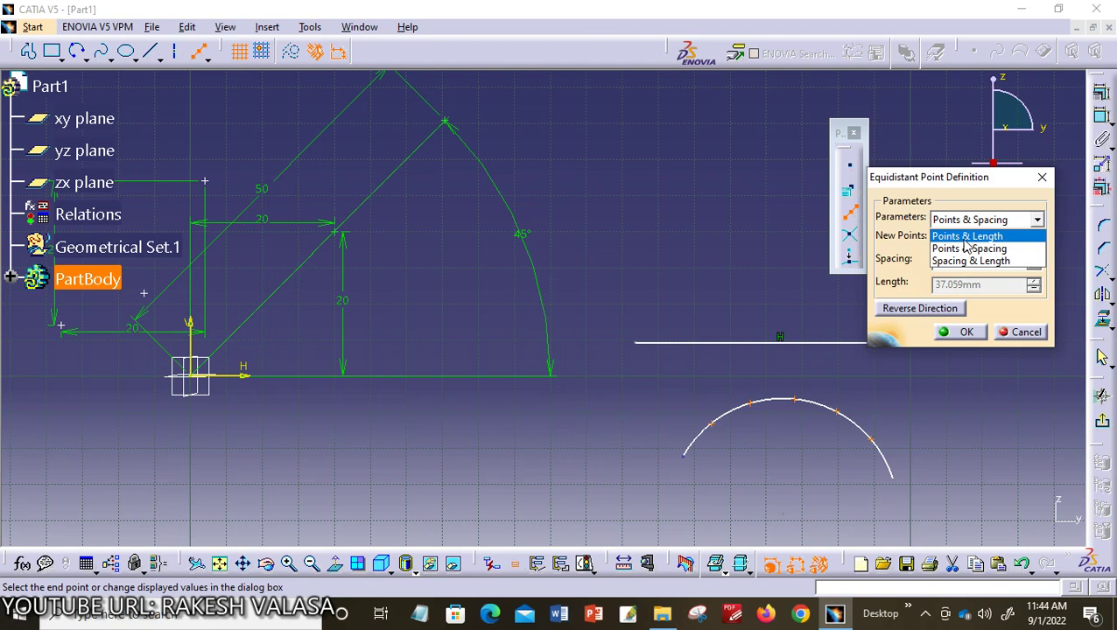
click(967, 237)
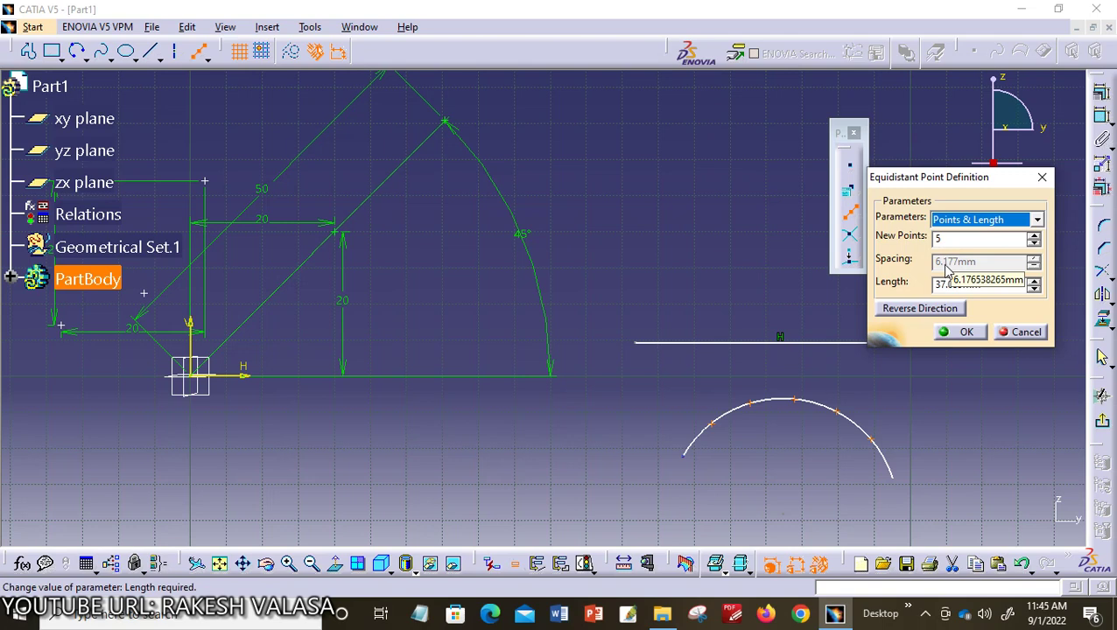
click(1036, 219)
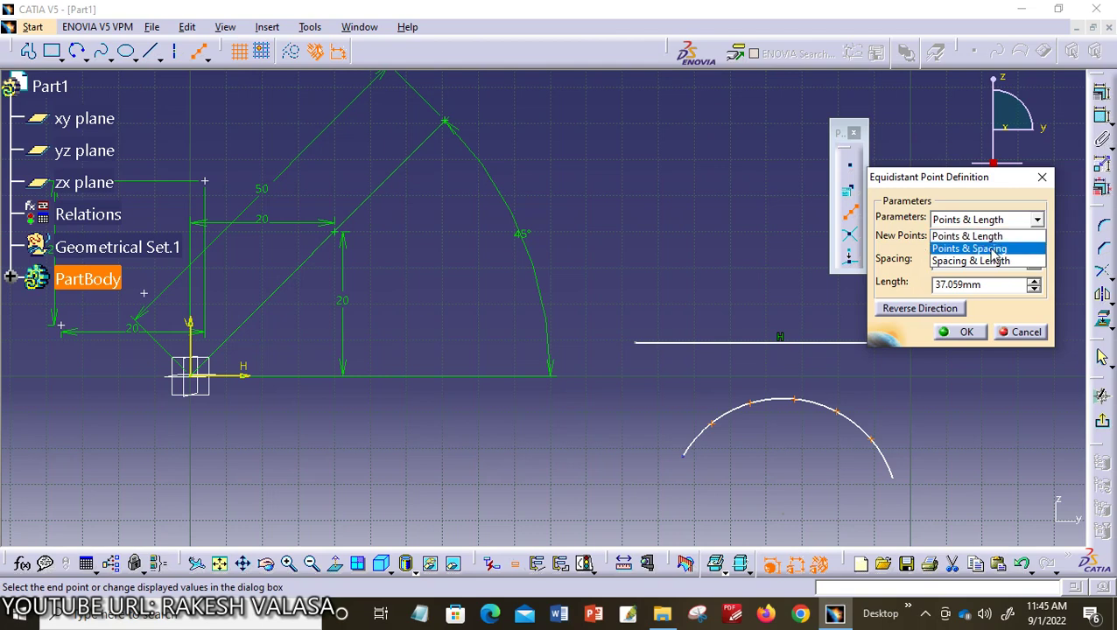
click(997, 249)
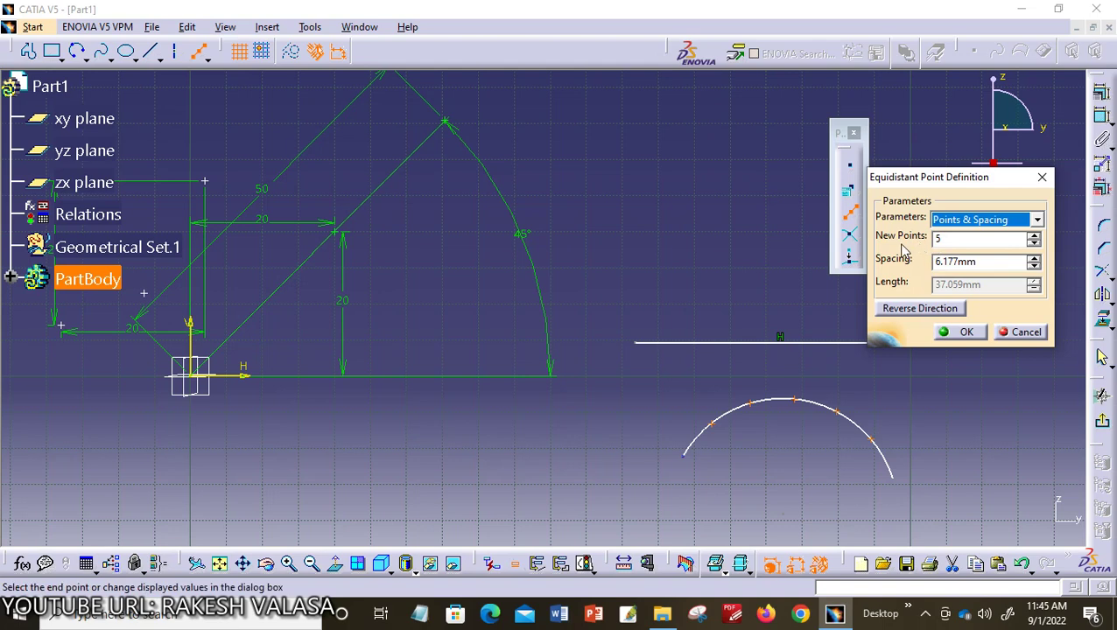
double_click(953, 241)
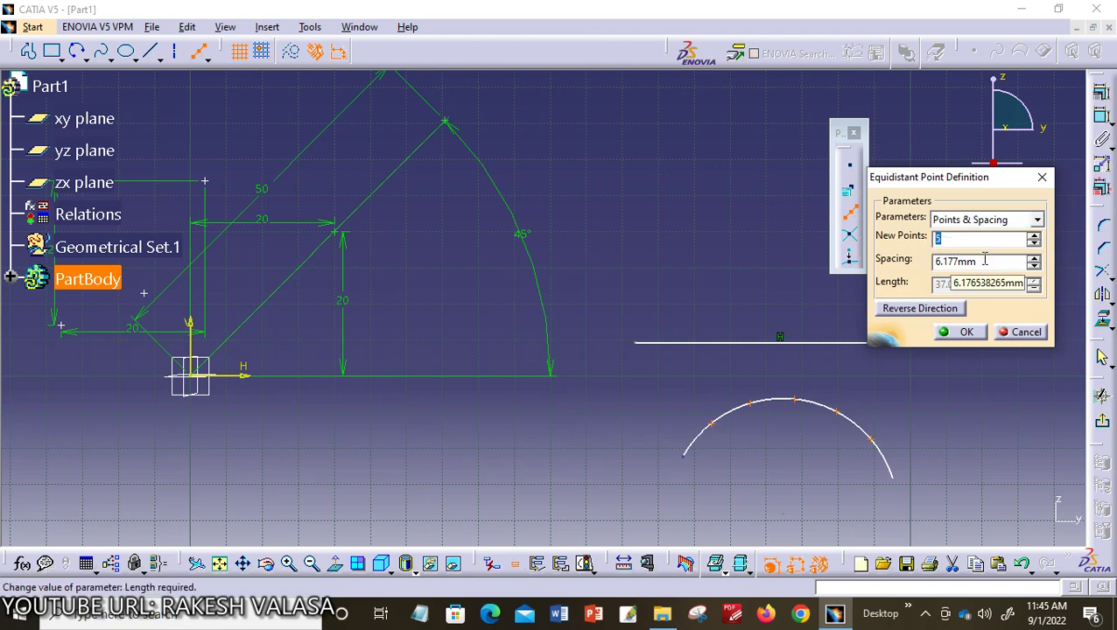
text(6)
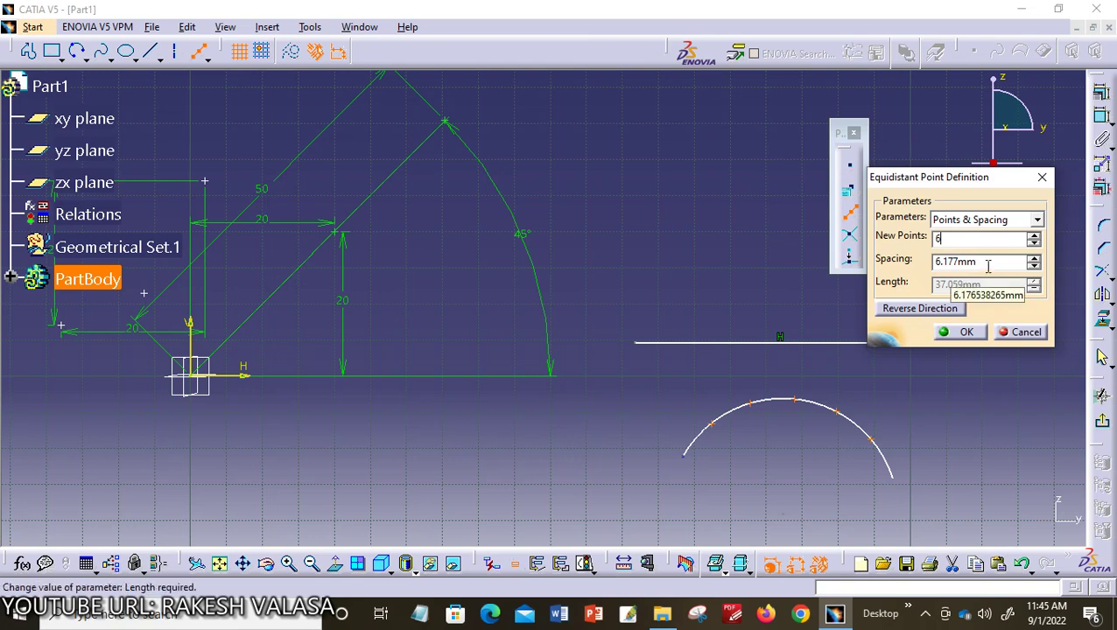
click(1036, 219)
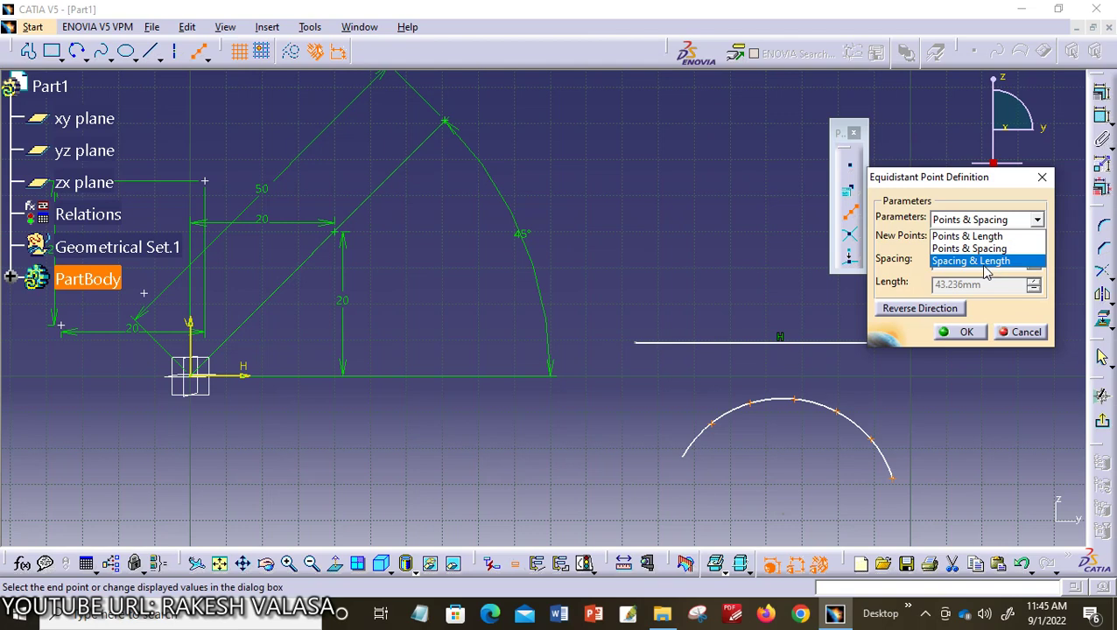
Switch to Spacing & Length, enter spacing 8, and create the arc's equidistant points.
click(984, 263)
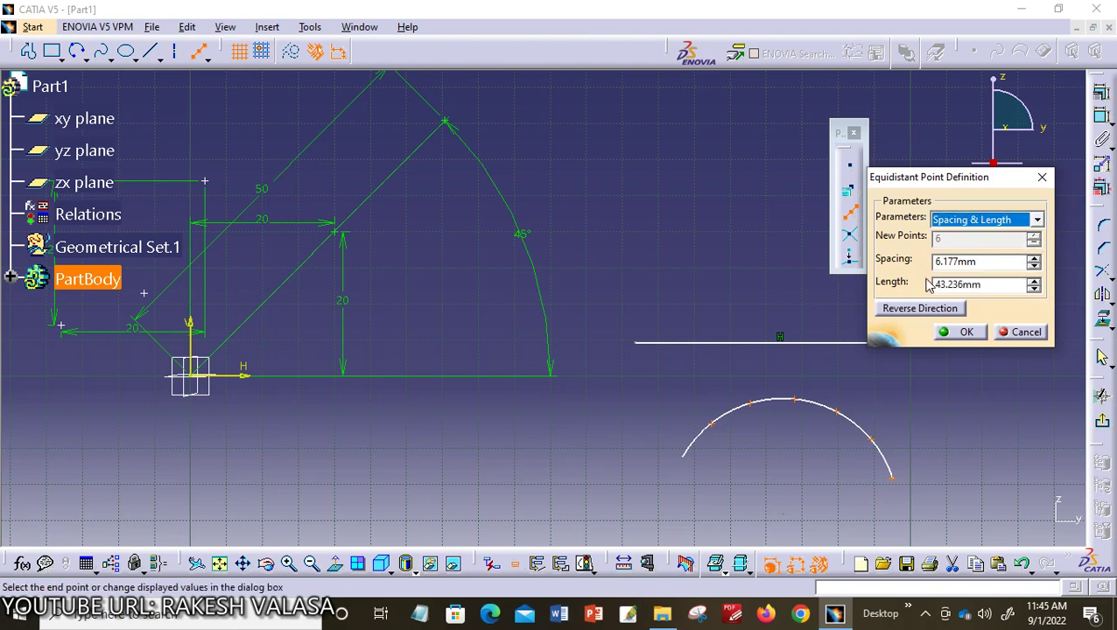
double_click(984, 262)
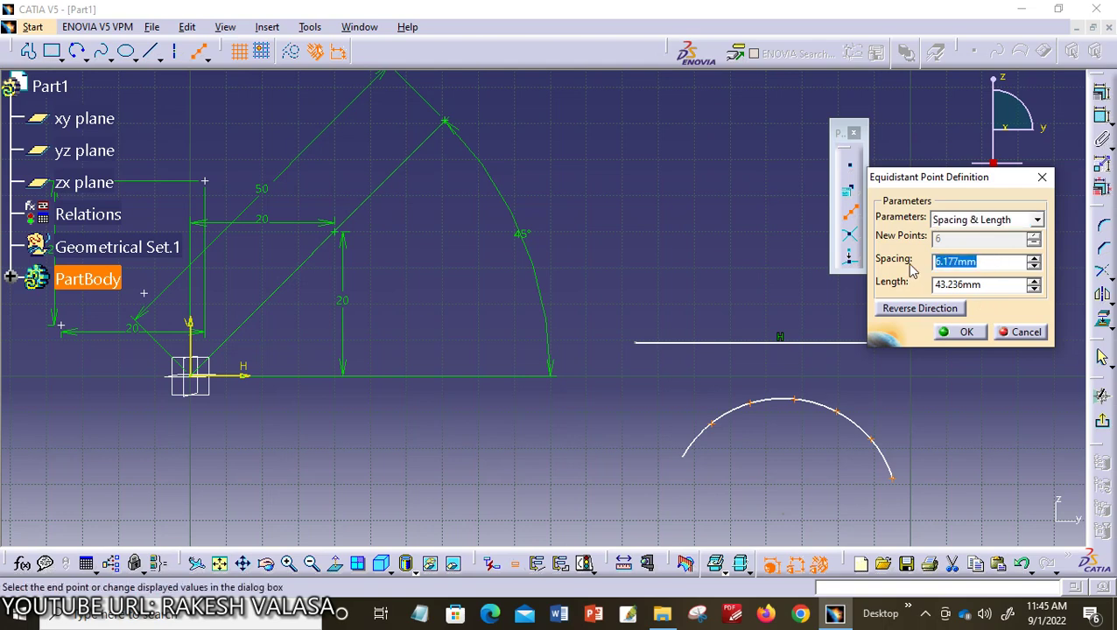
text(8)
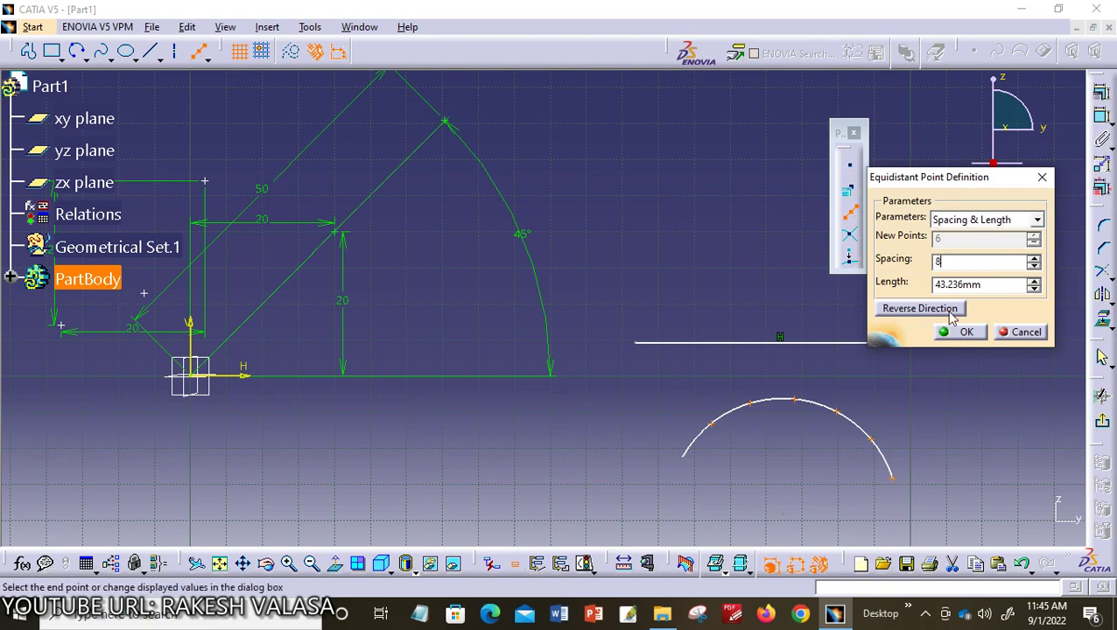
click(966, 333)
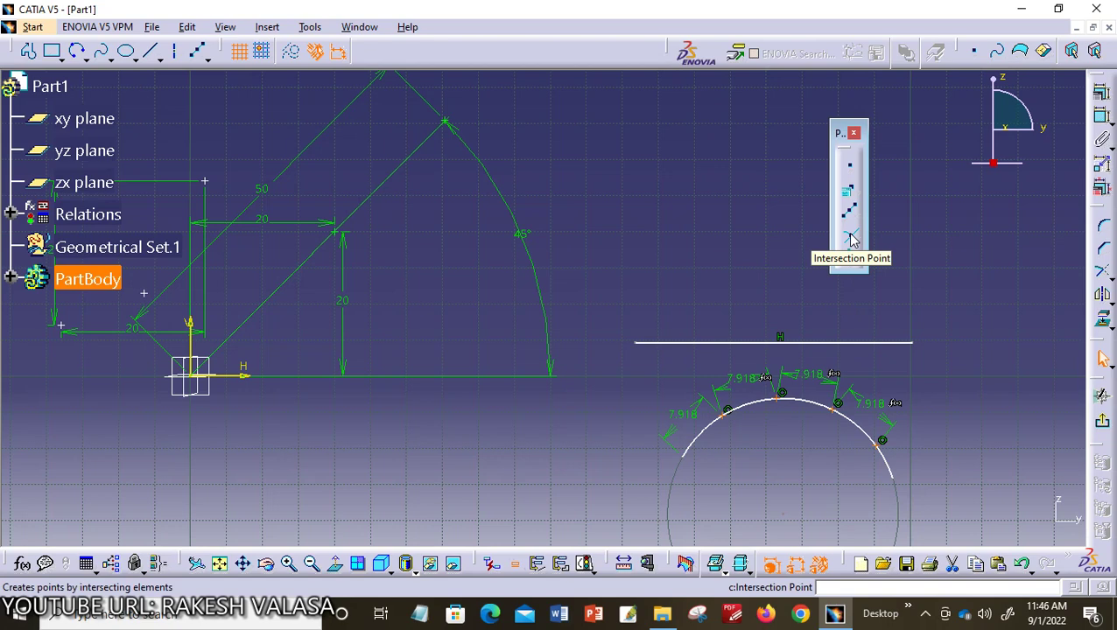
Draw a wavy spline through seven control points across the line and arc, then deselect.
key(Escape)
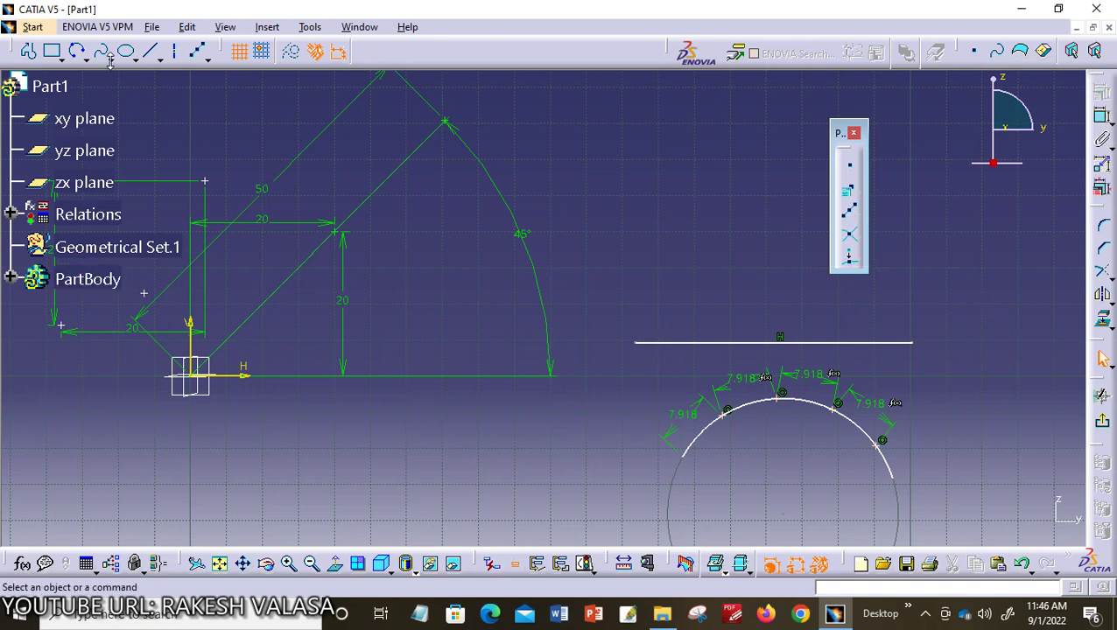
click(102, 52)
click(616, 293)
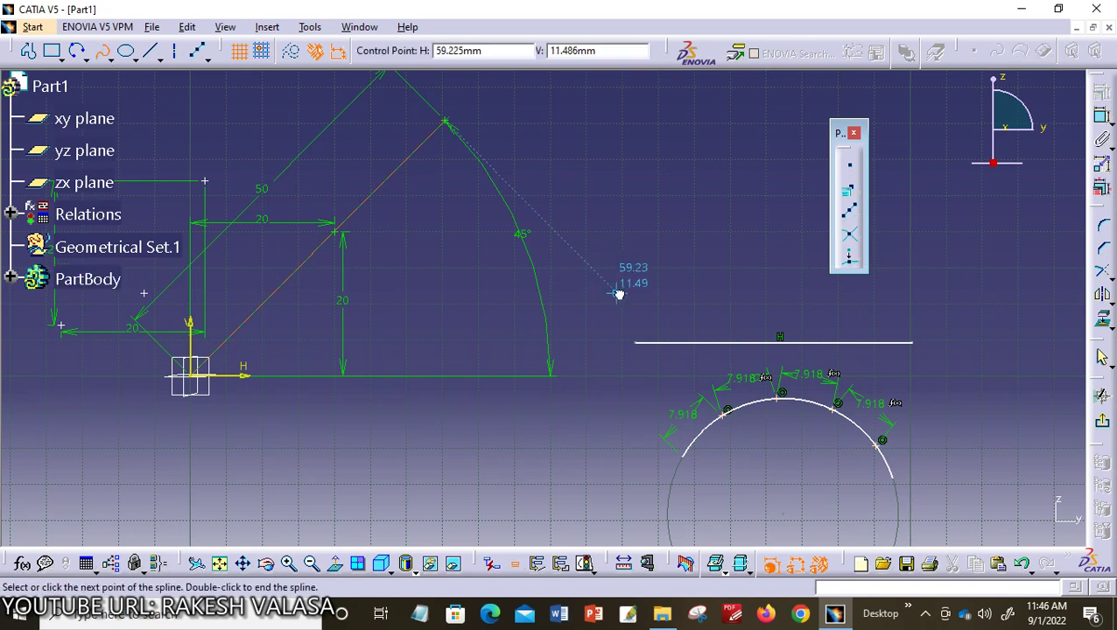
click(692, 252)
click(705, 370)
click(792, 446)
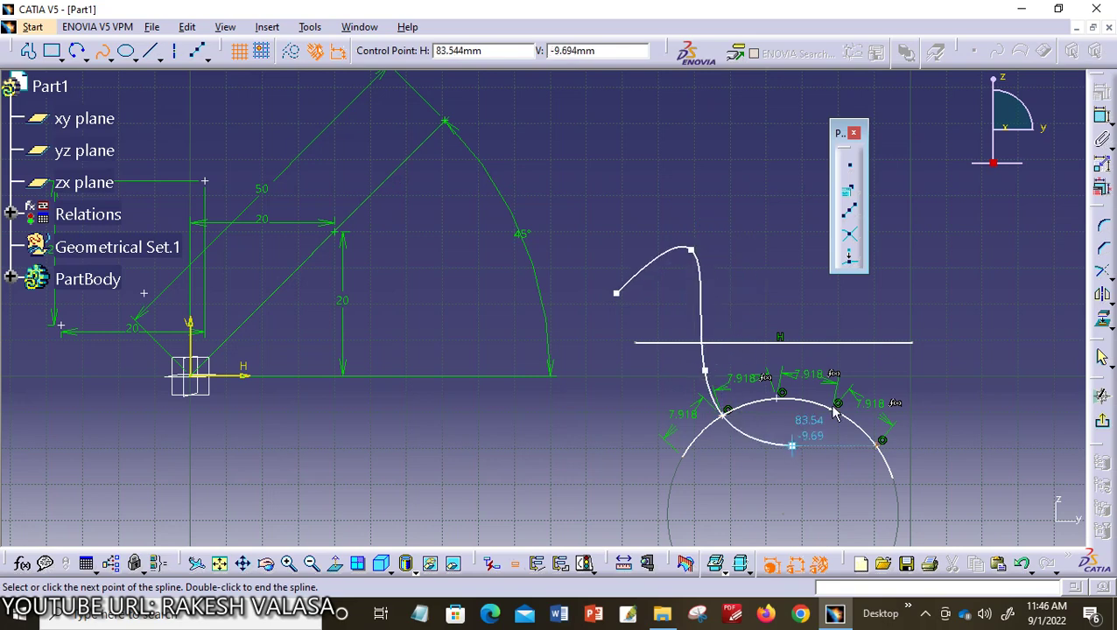
click(851, 301)
click(951, 288)
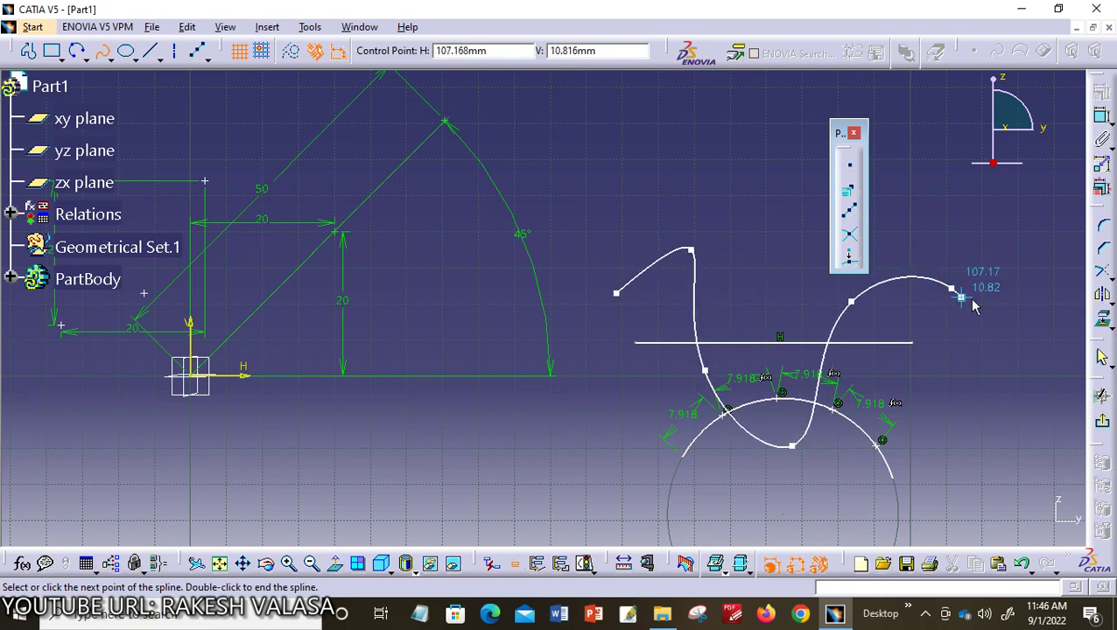
double_click(980, 311)
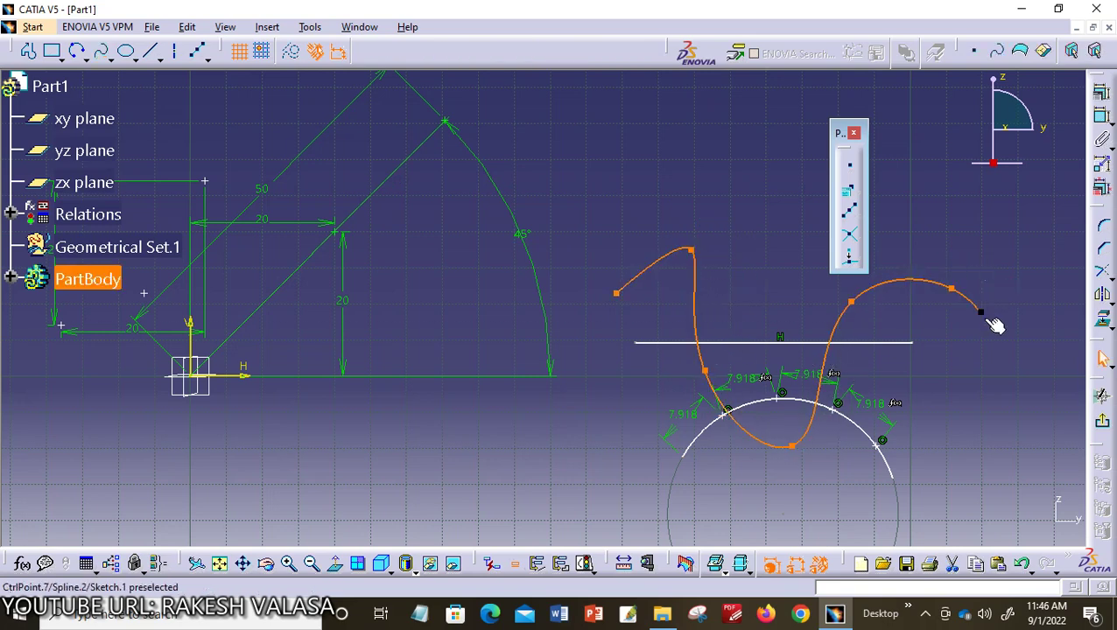
click(947, 396)
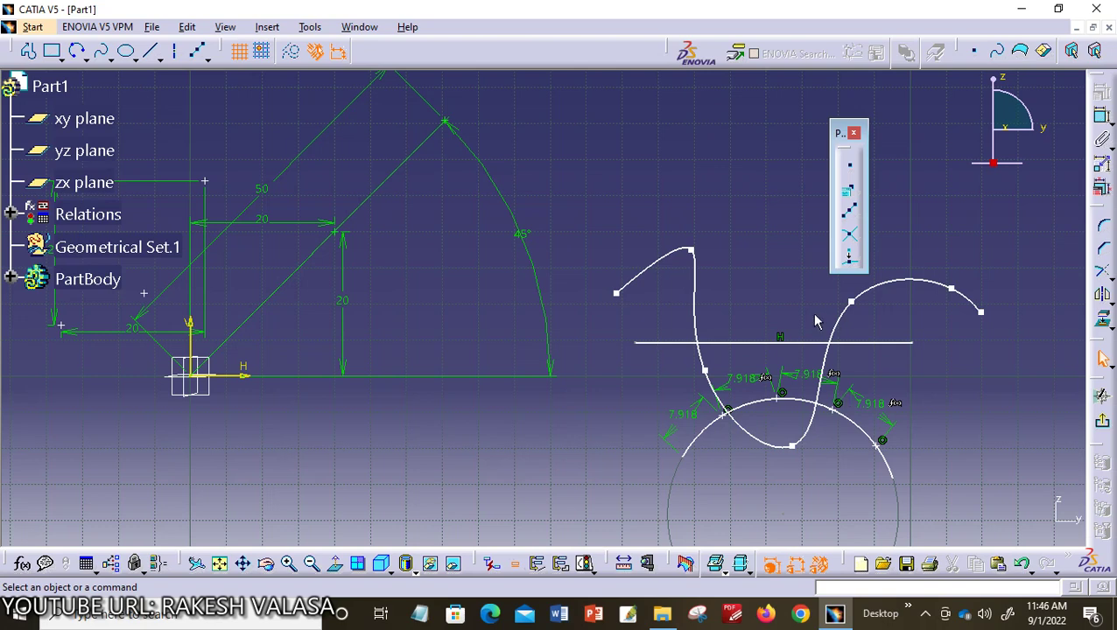
Create intersection points where the spline crosses the horizontal line.
click(851, 238)
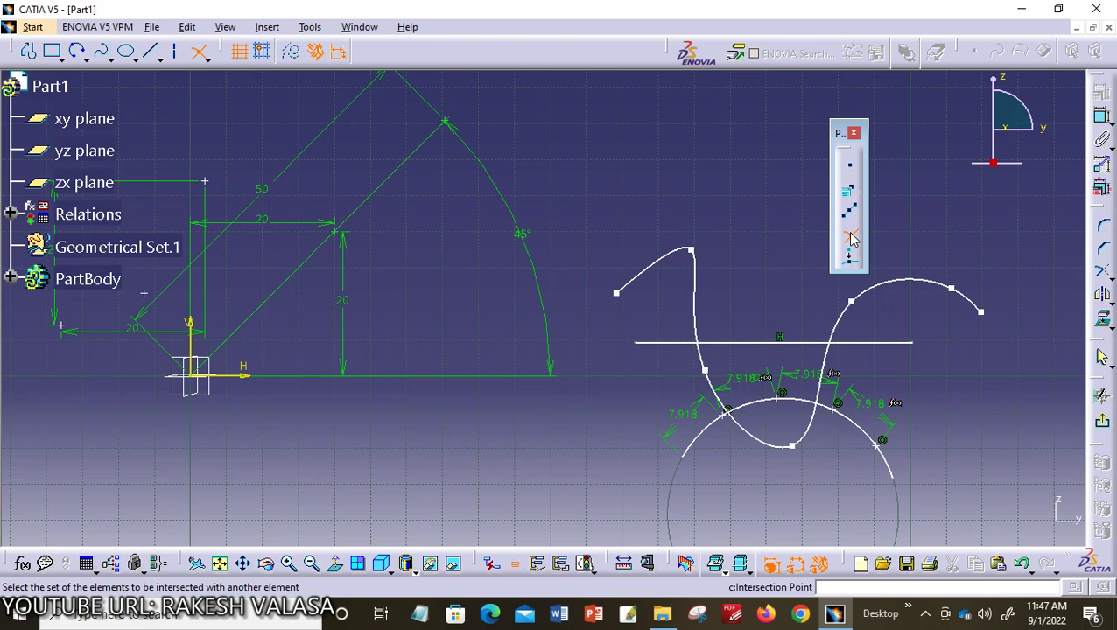
click(705, 317)
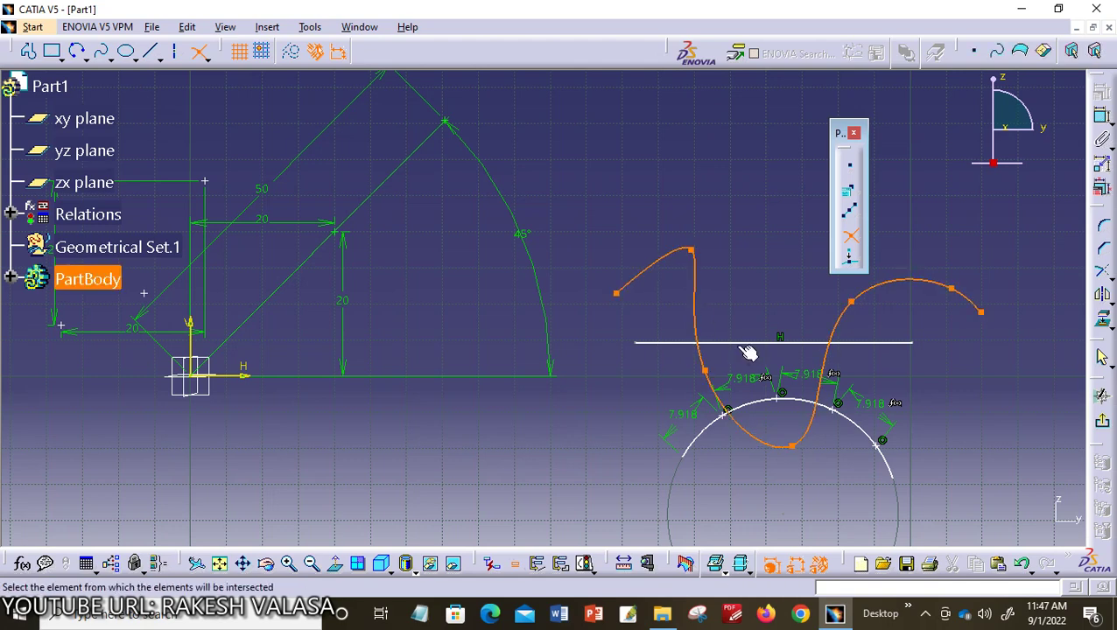
click(745, 345)
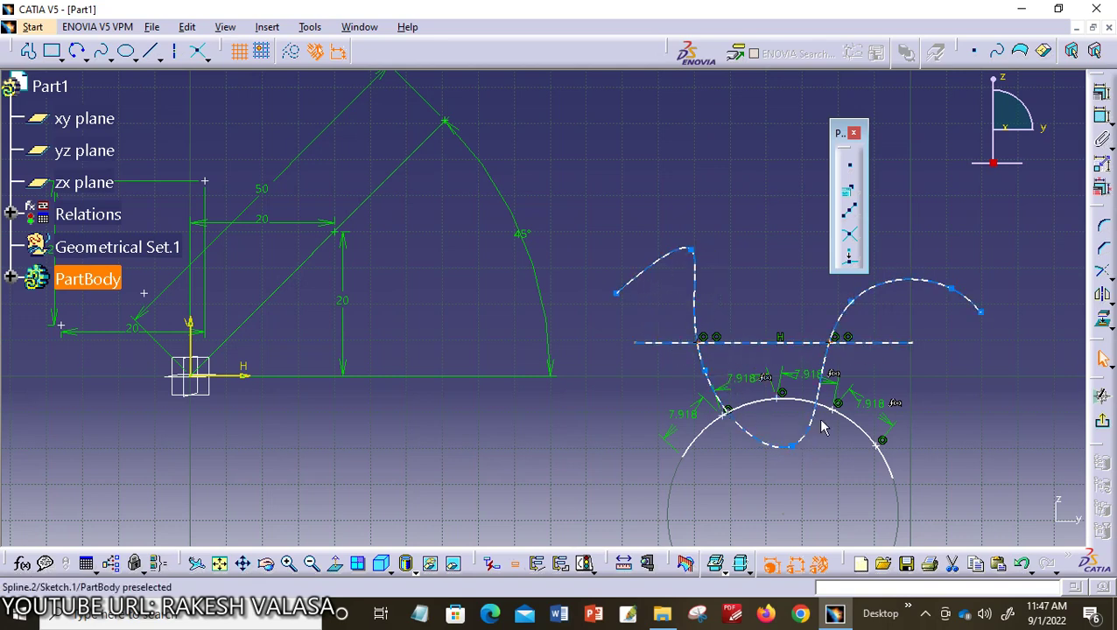
Reselect the horizontal line a few times, then clear the selection with Esc.
click(708, 359)
click(718, 344)
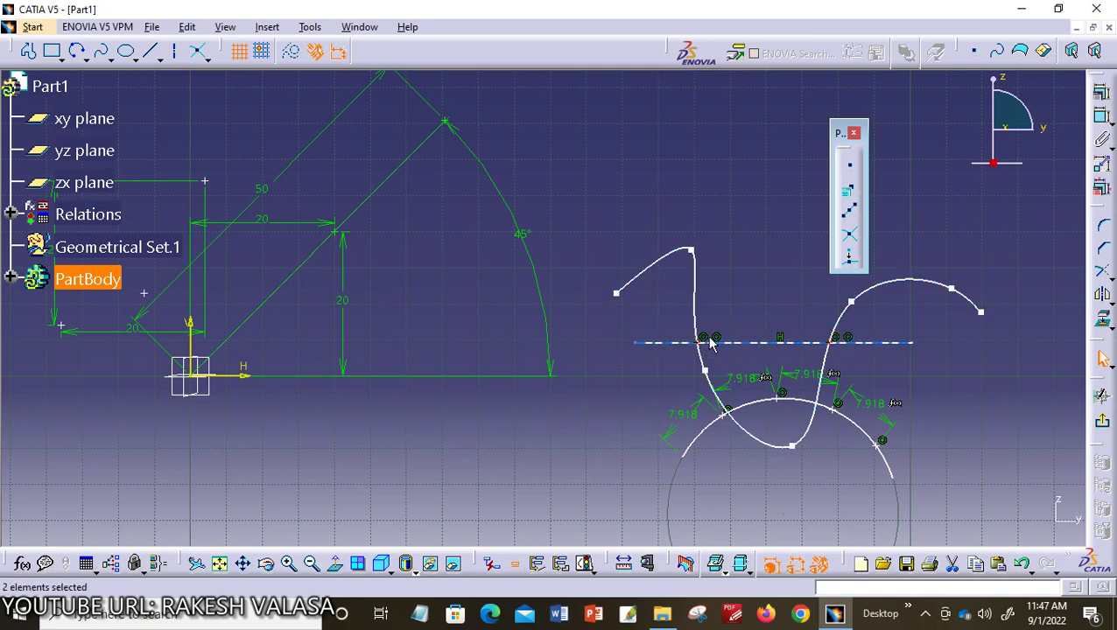
key(Escape)
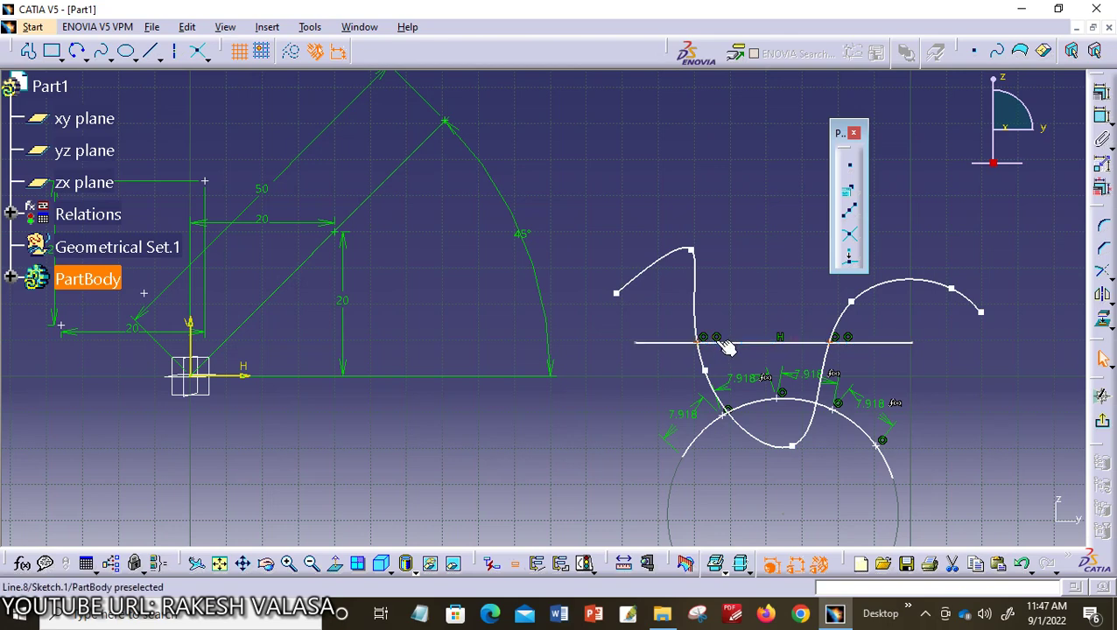
click(724, 343)
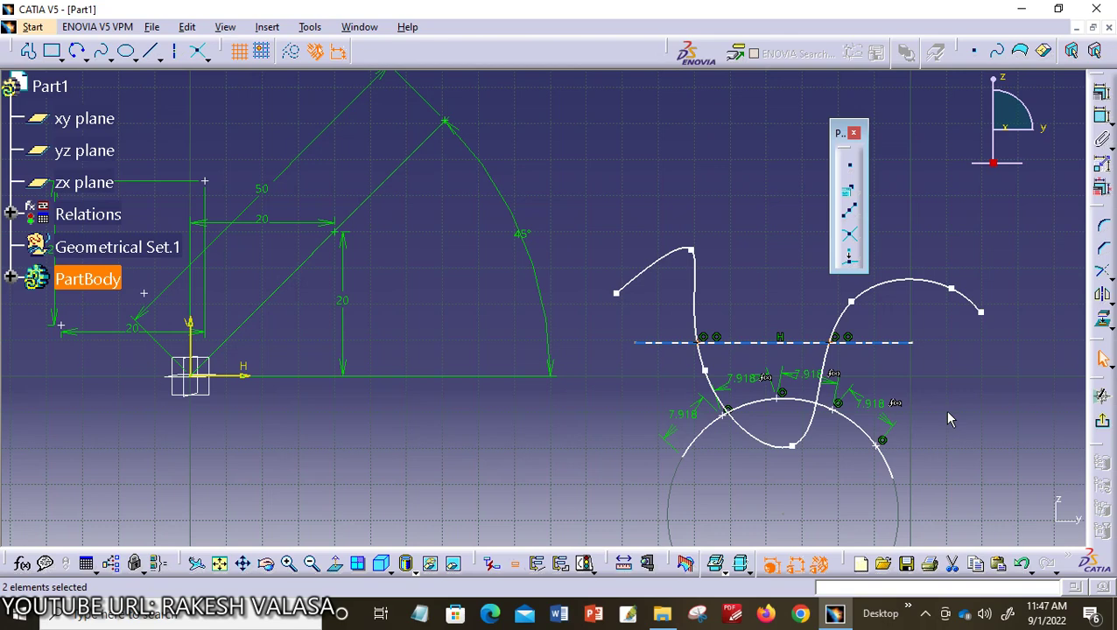
key(Escape)
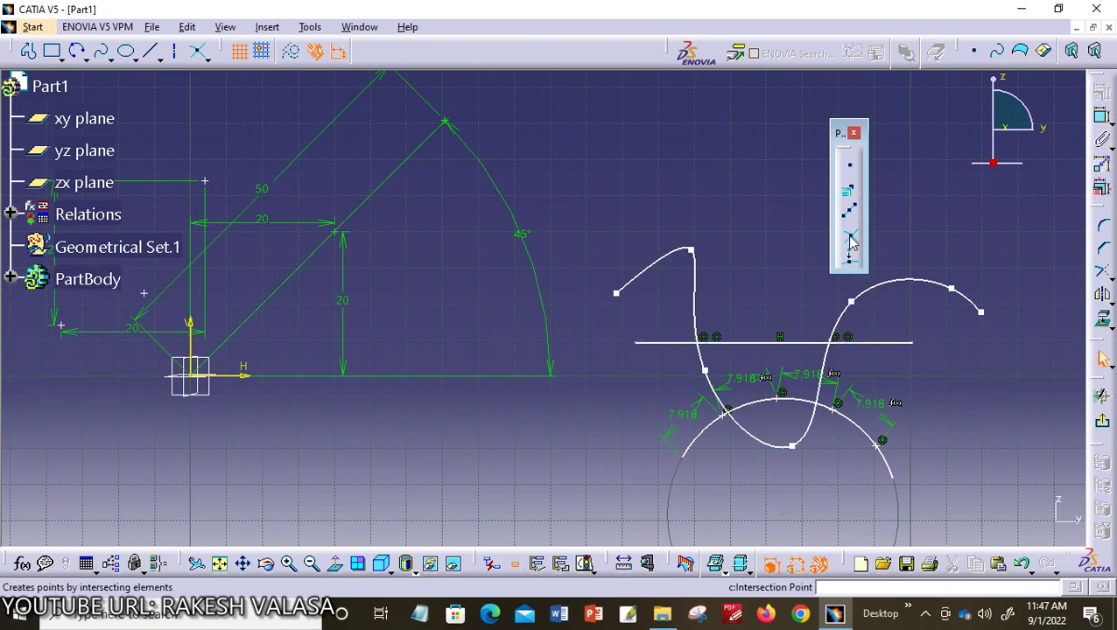
Add intersection points where the circle crosses the spline, then deselect both curves.
click(850, 239)
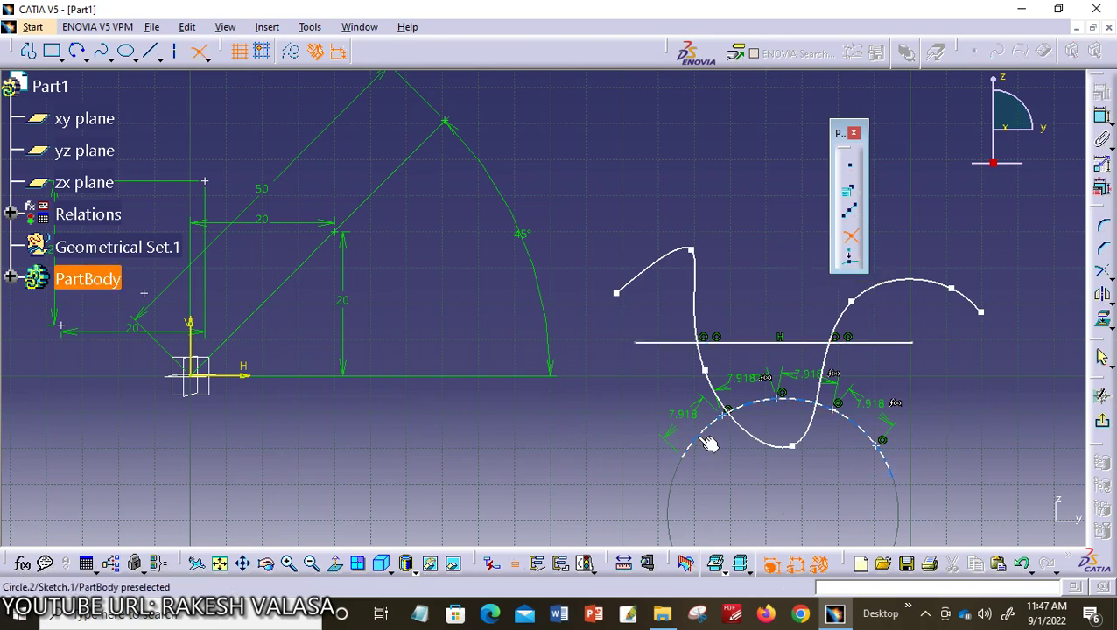
click(715, 442)
click(767, 444)
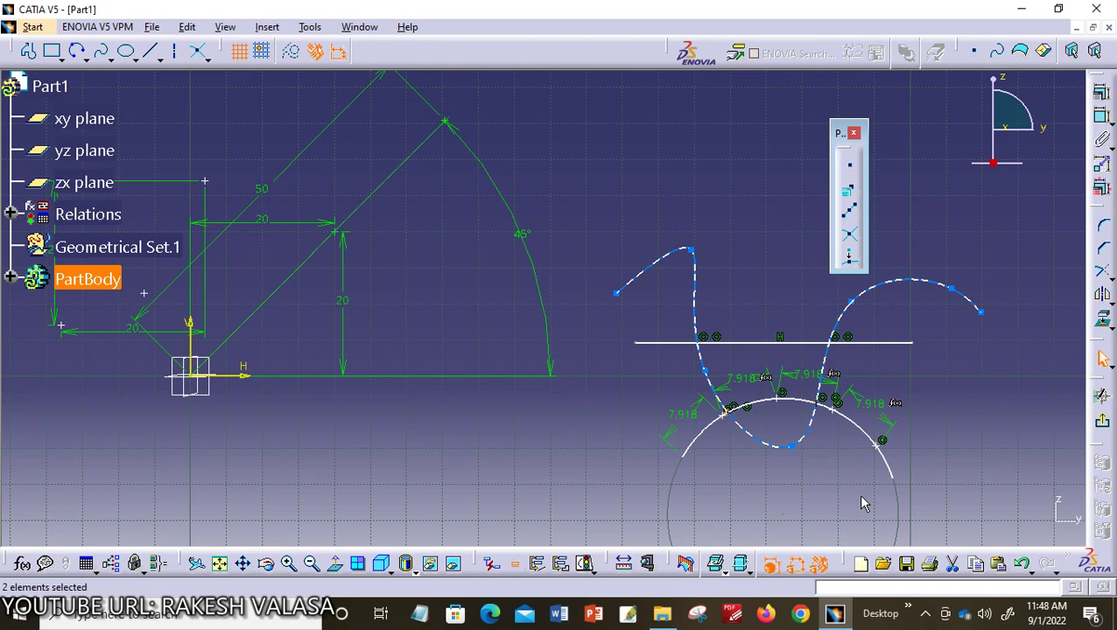
click(992, 425)
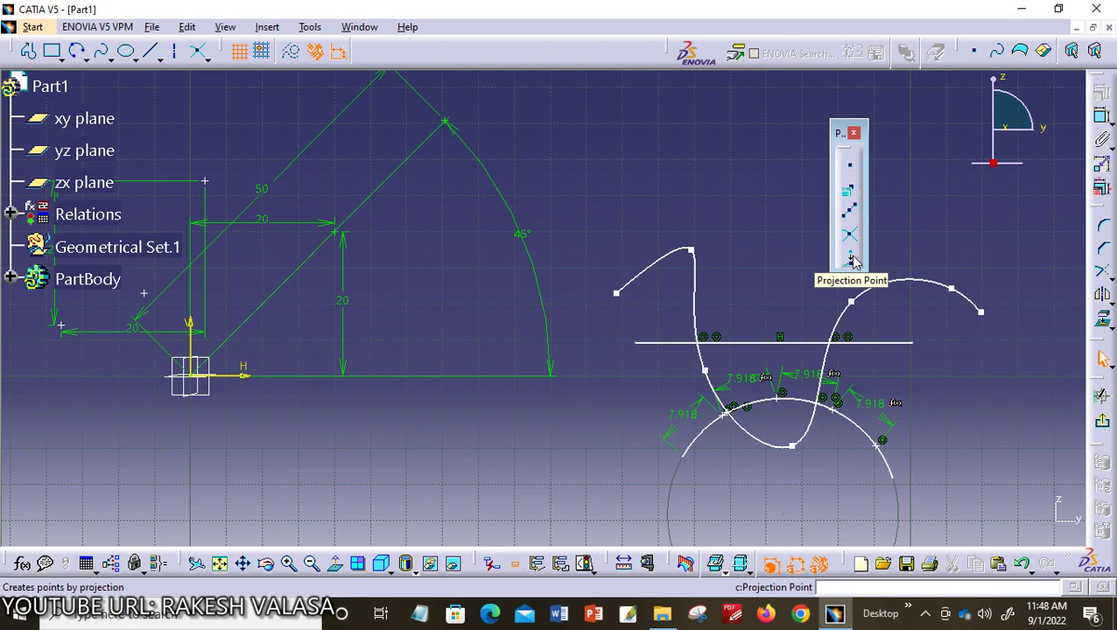
Shift the view down-left and place a free point above the spline.
middle_drag(993, 357, 918, 444)
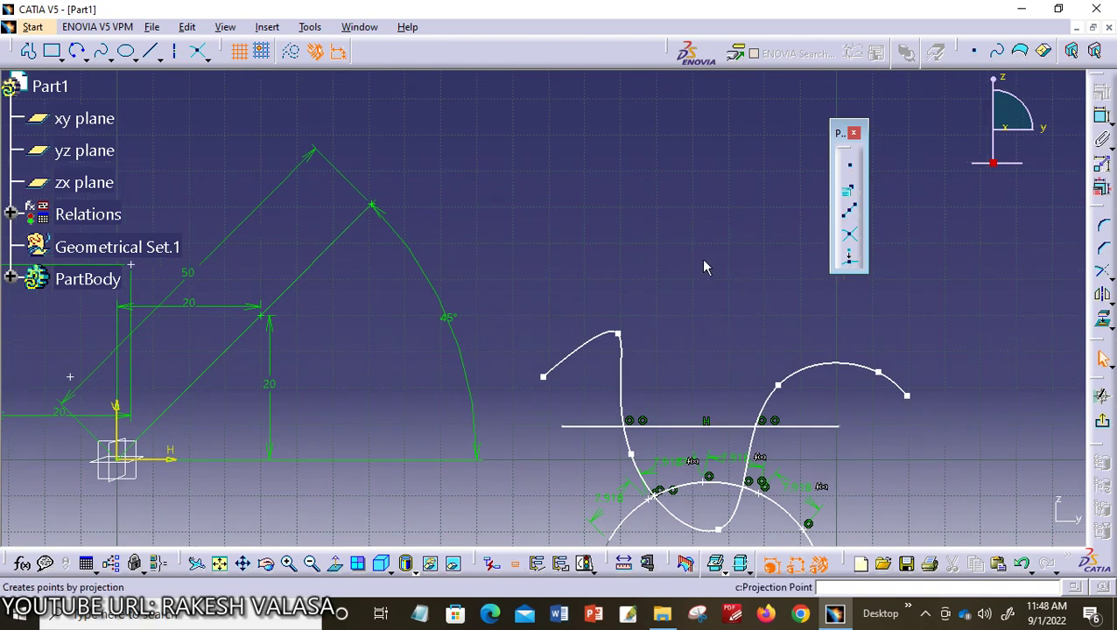
click(854, 168)
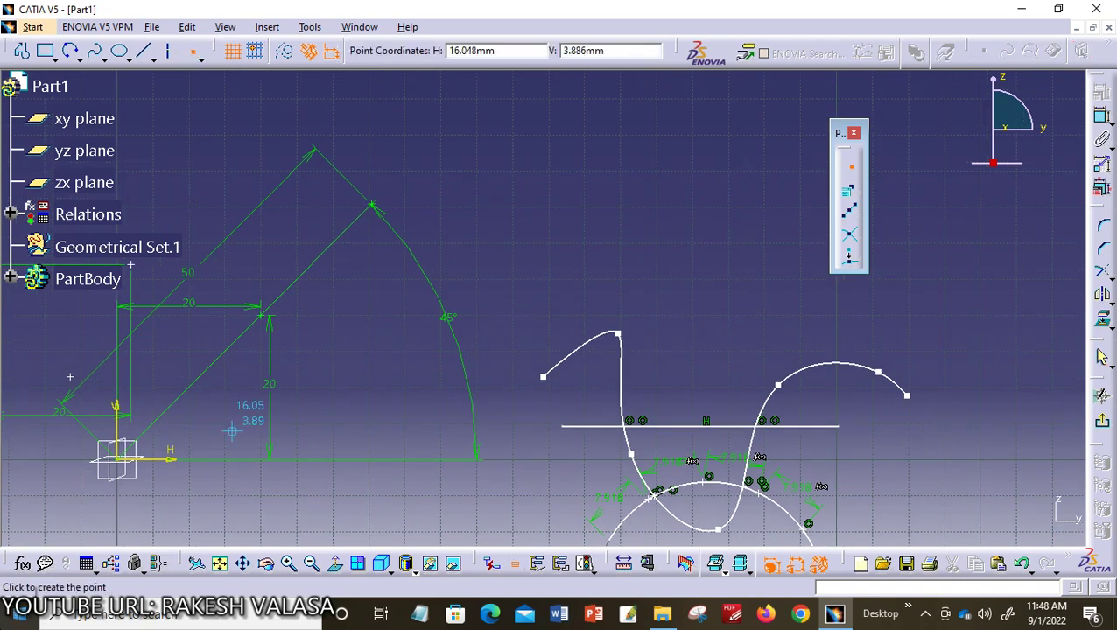
click(666, 265)
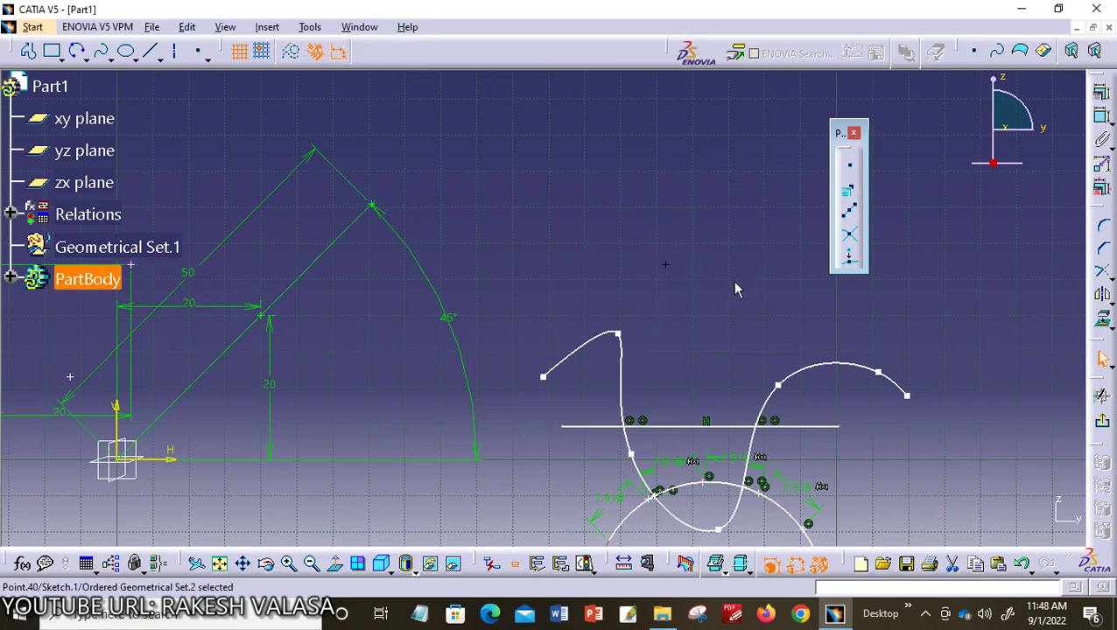
Add a point by coordinates at 76.31, 27.04, then select the free point above the spline.
click(852, 172)
click(806, 315)
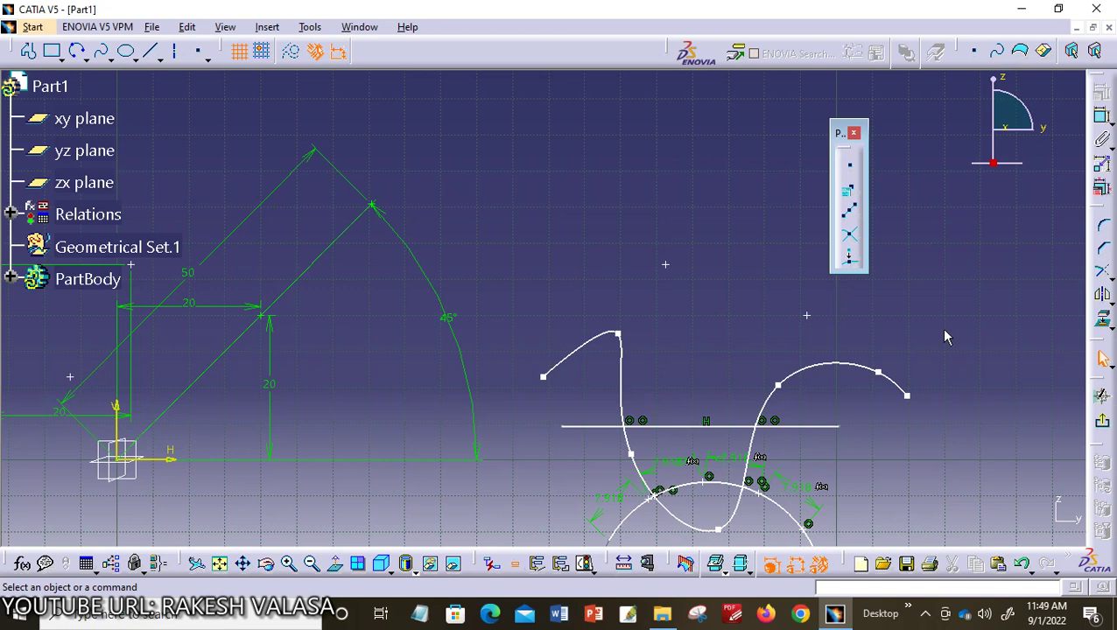
click(669, 266)
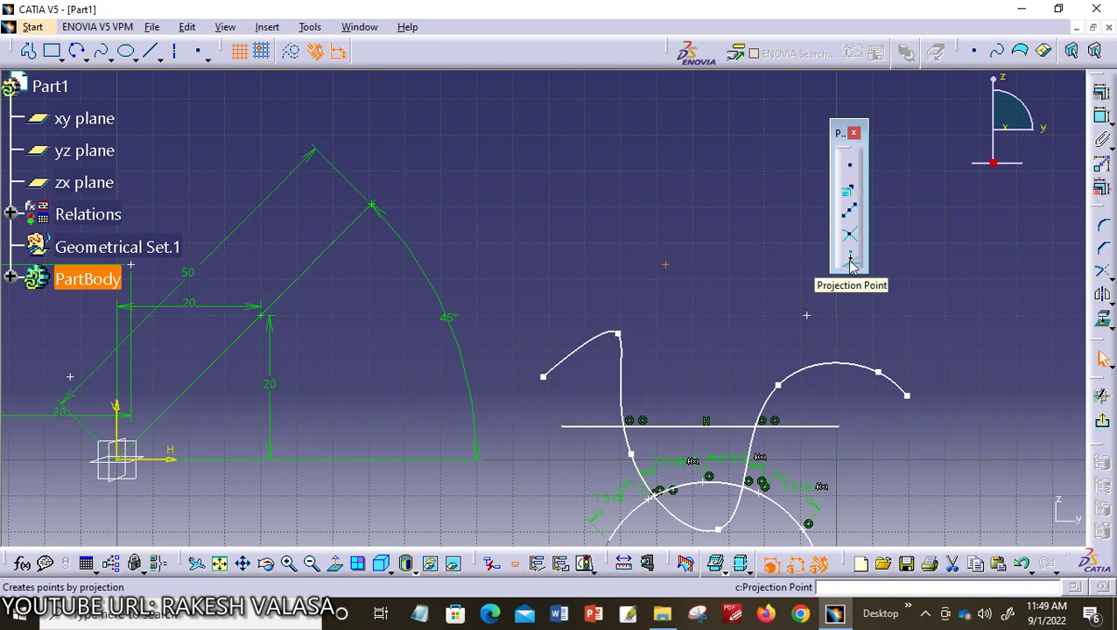
Project the free point onto the spline's upper peak, then select the projected point.
click(268, 27)
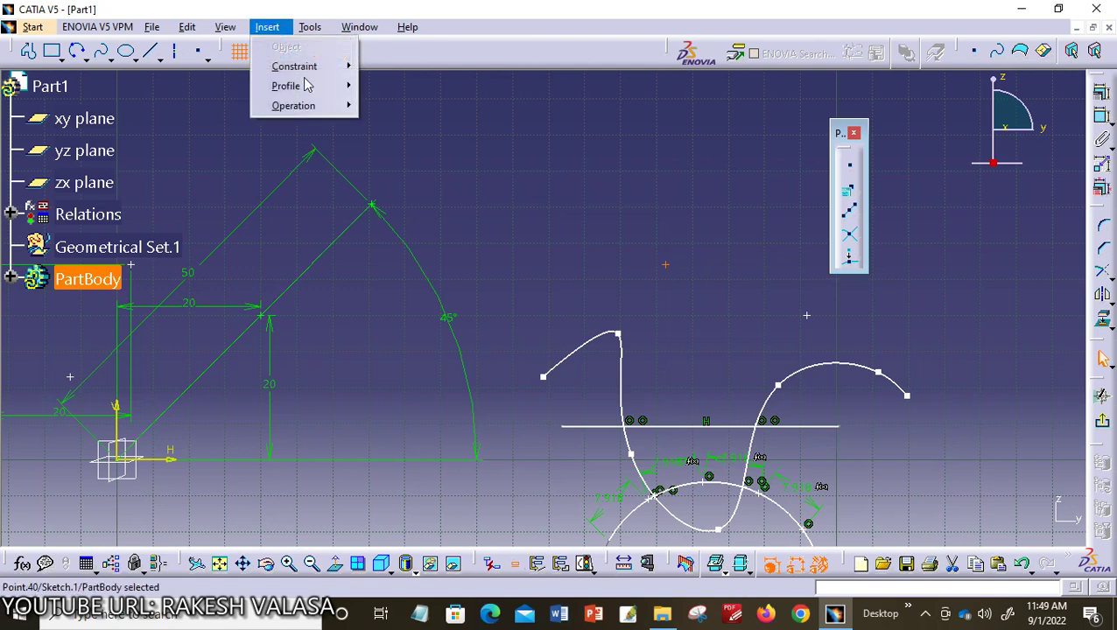
mouse_move(315, 86)
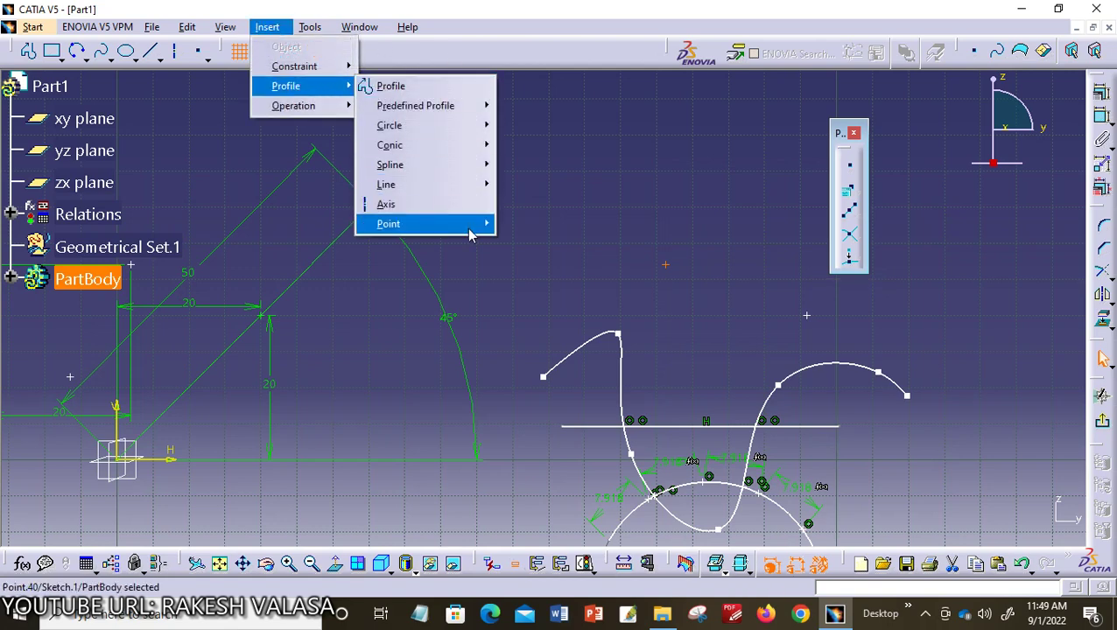
mouse_move(477, 224)
click(559, 303)
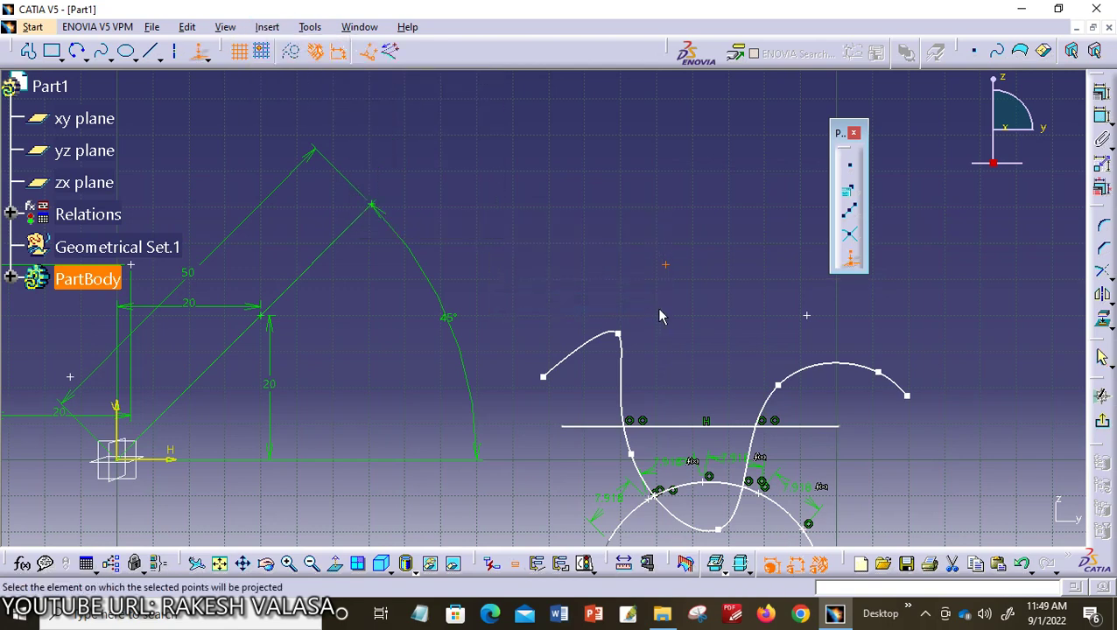
click(620, 357)
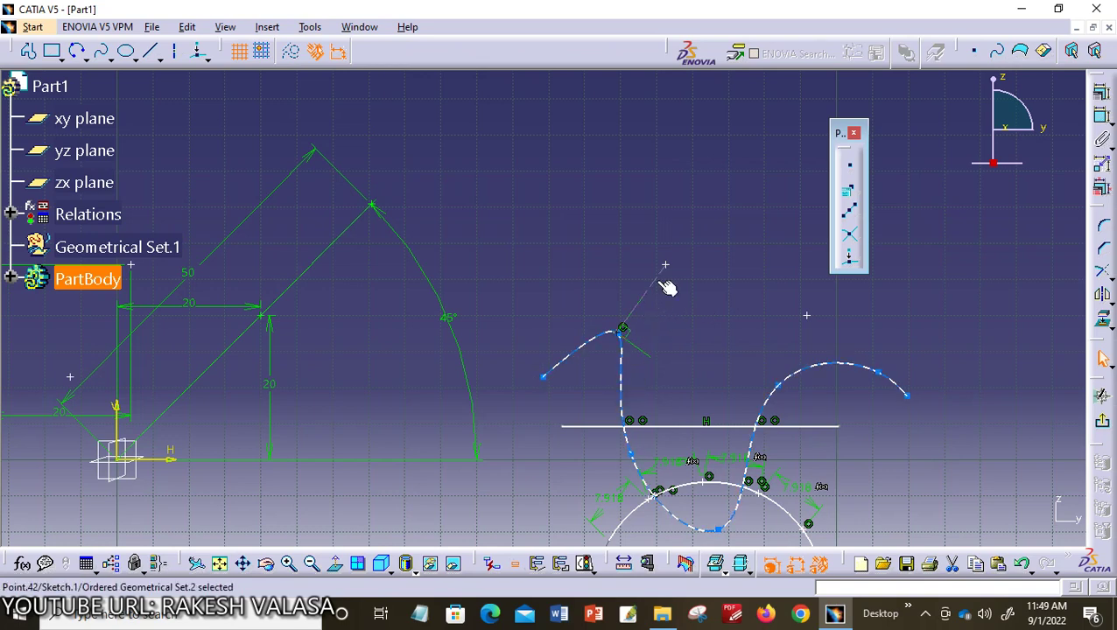
click(624, 330)
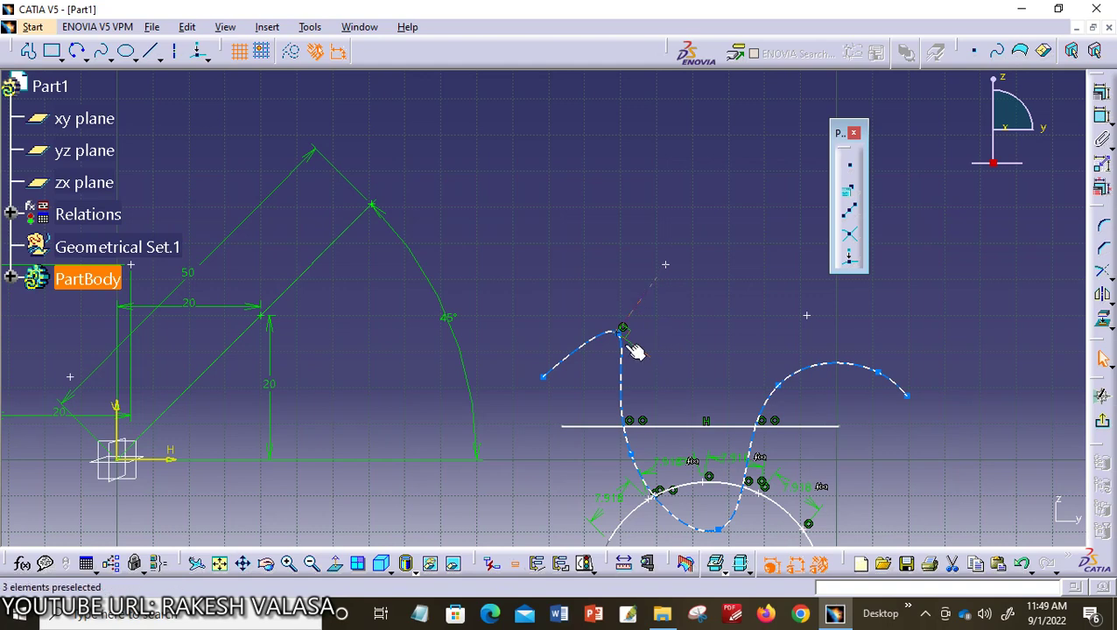
Undo the projection onto the spline and start Projection Point again.
click(654, 281)
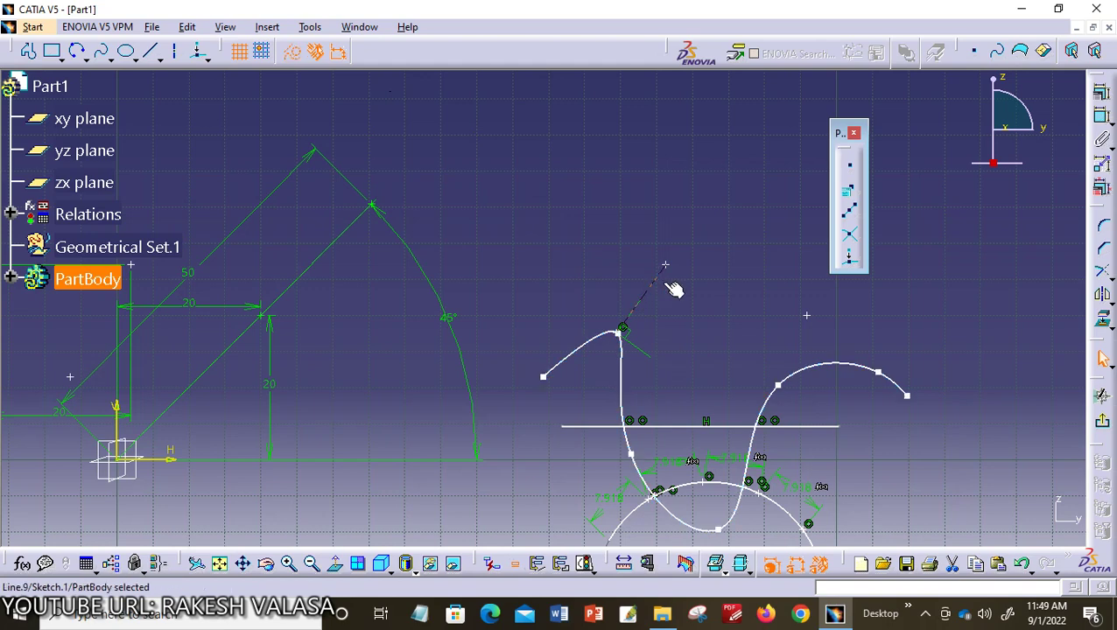
click(751, 210)
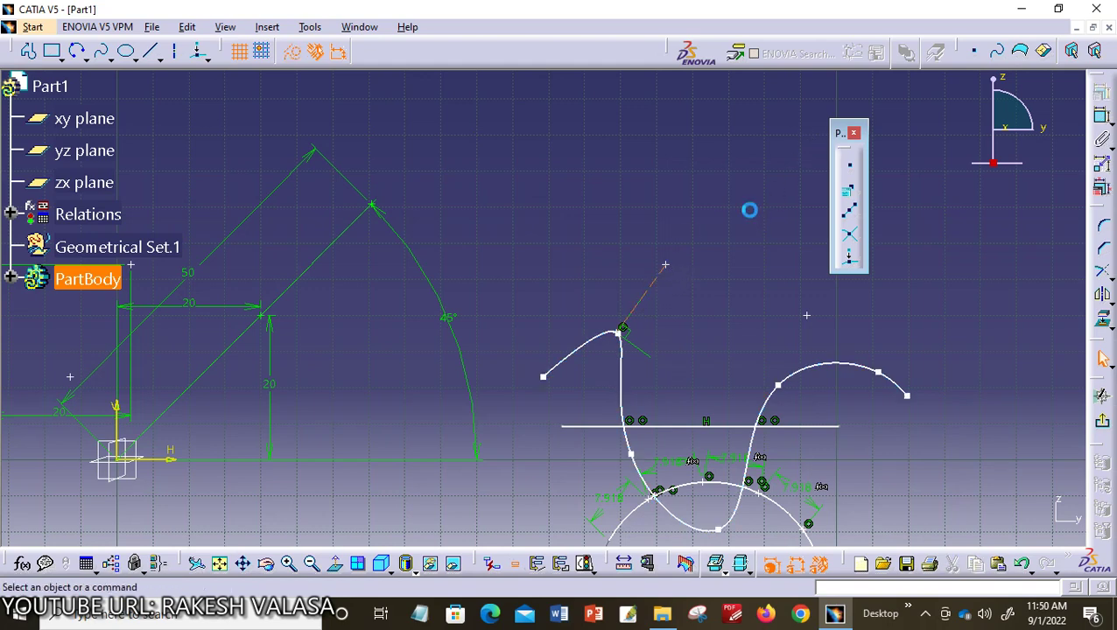
key(ctrl+z)
key(ctrl+z)
key(ctrl+z)
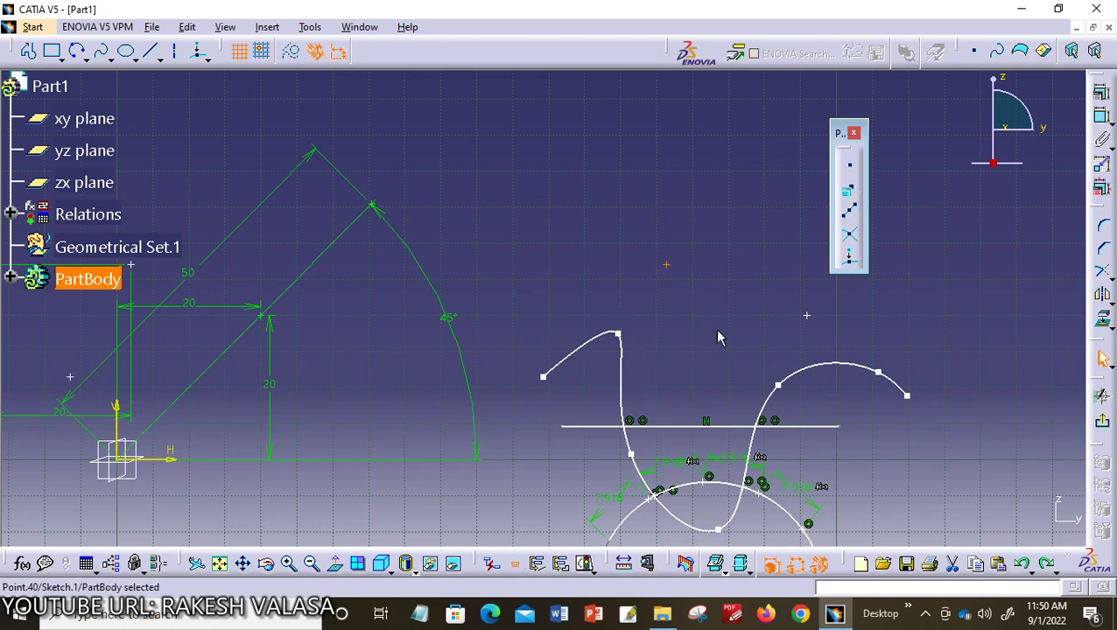
click(849, 256)
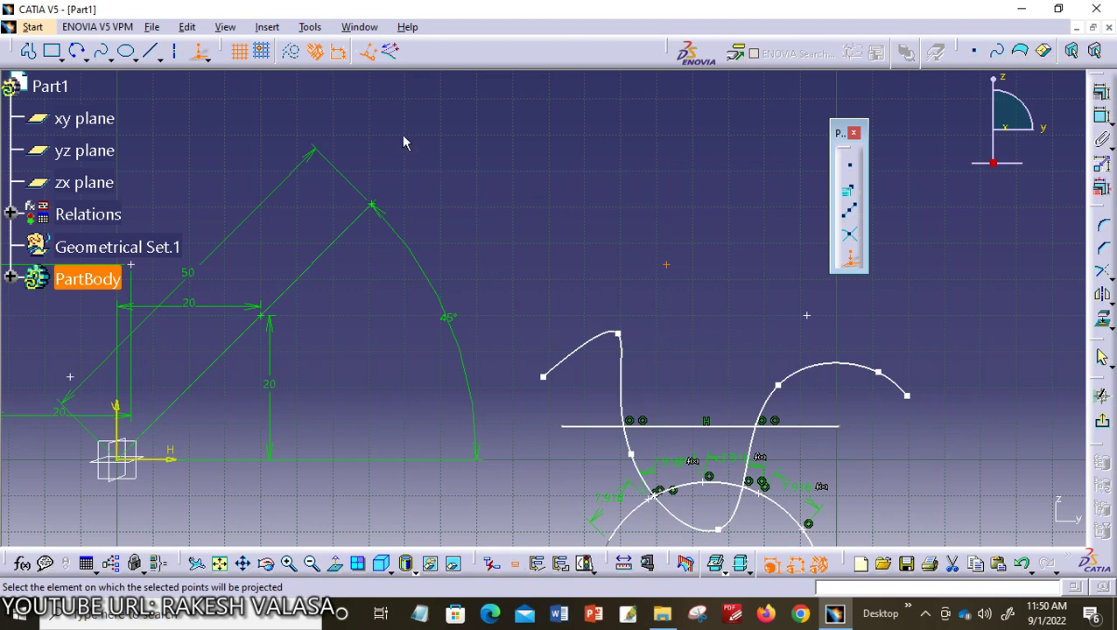
Re-project the free point orthogonally onto the spline's peak, then select the projected and free points.
click(395, 59)
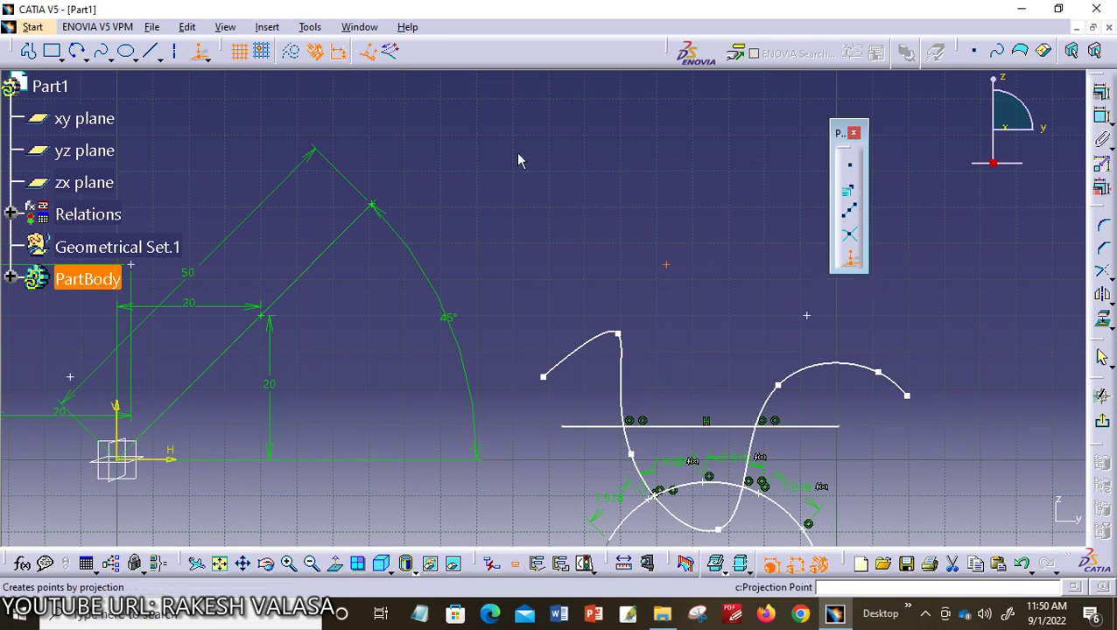
click(364, 54)
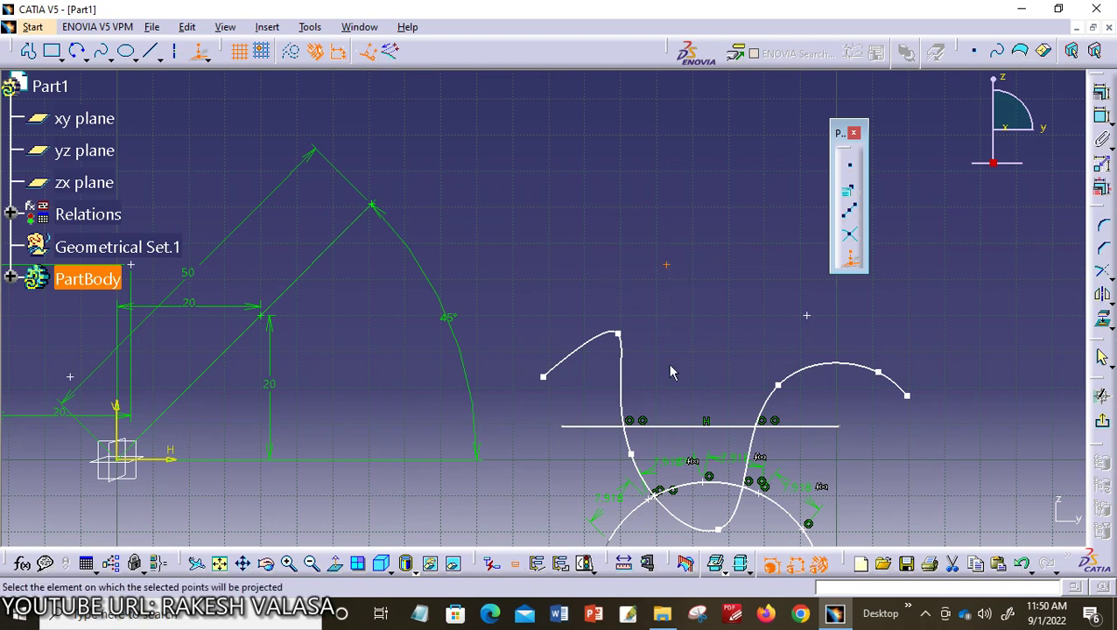
click(623, 355)
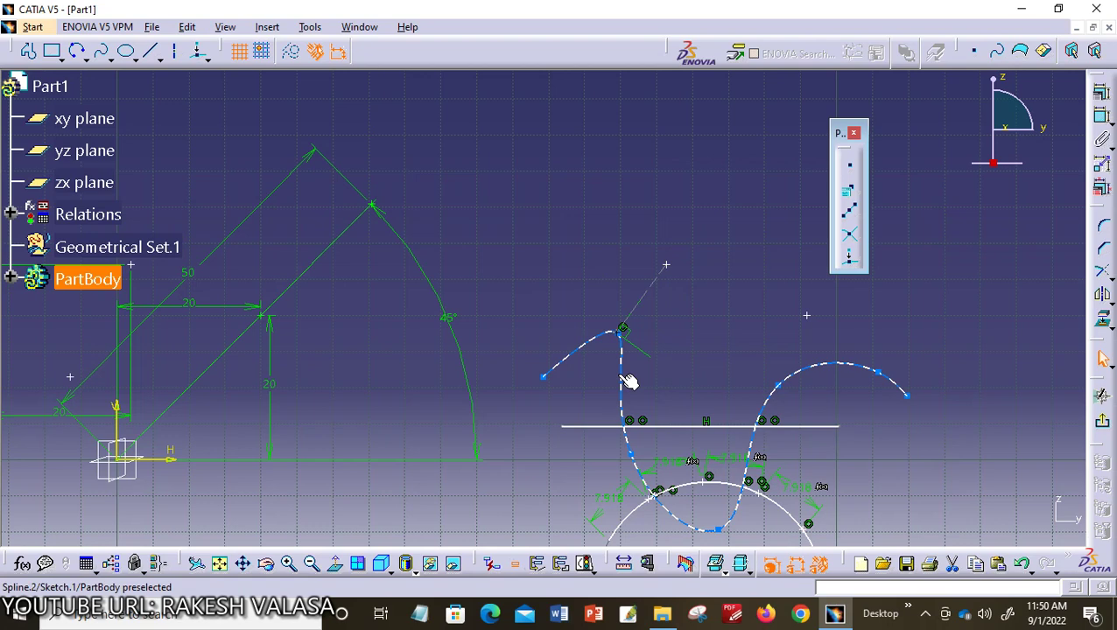
click(621, 333)
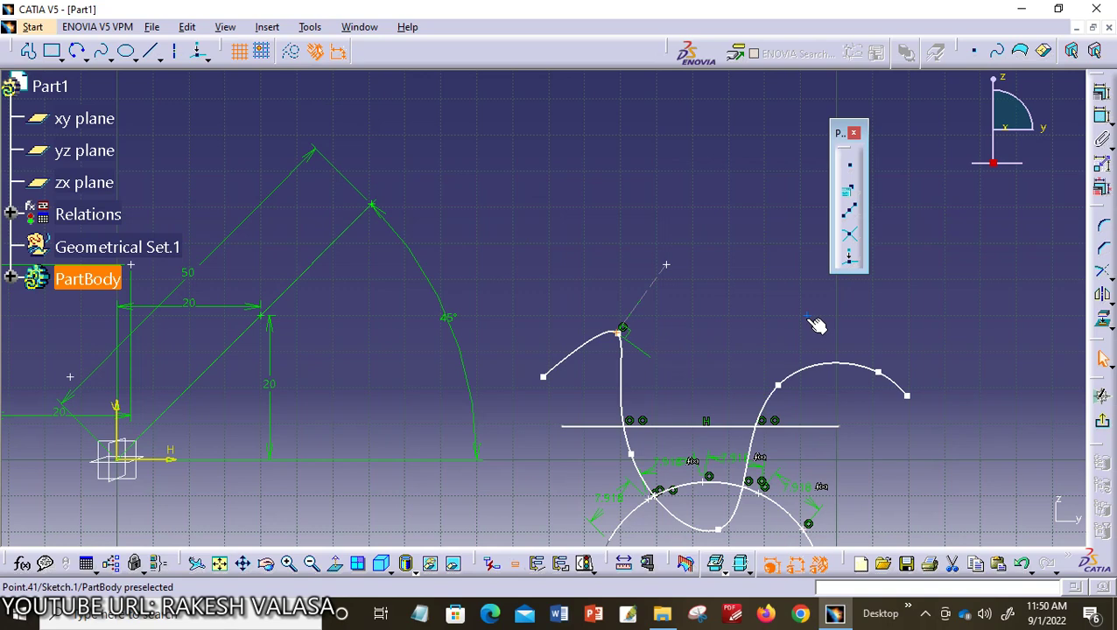
click(667, 265)
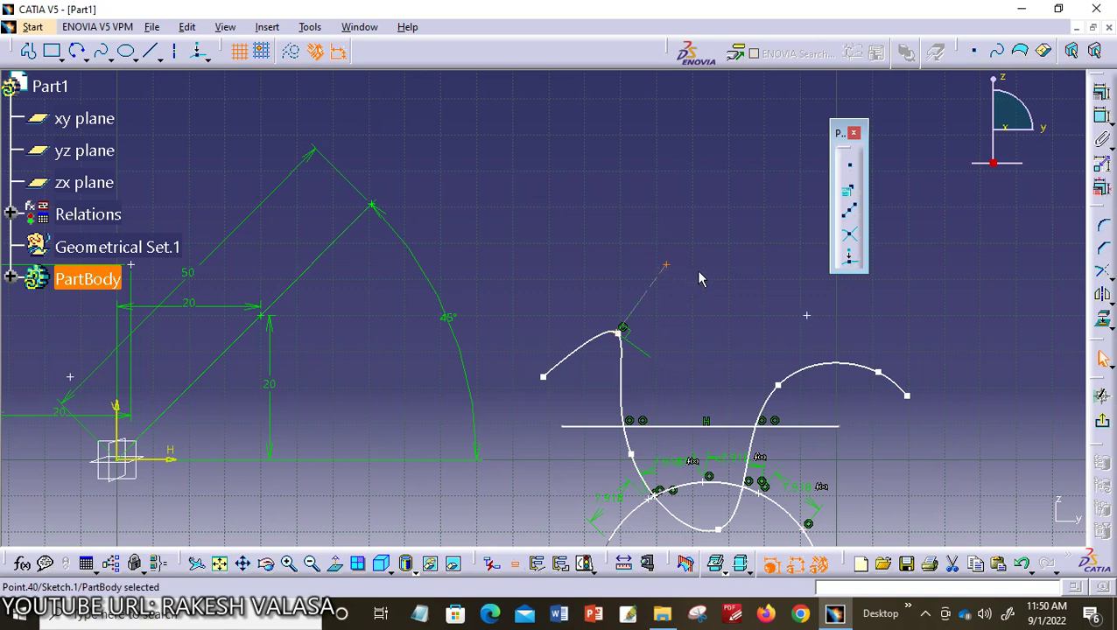
Project the free point along a slanted direction onto the spline's right end.
click(851, 262)
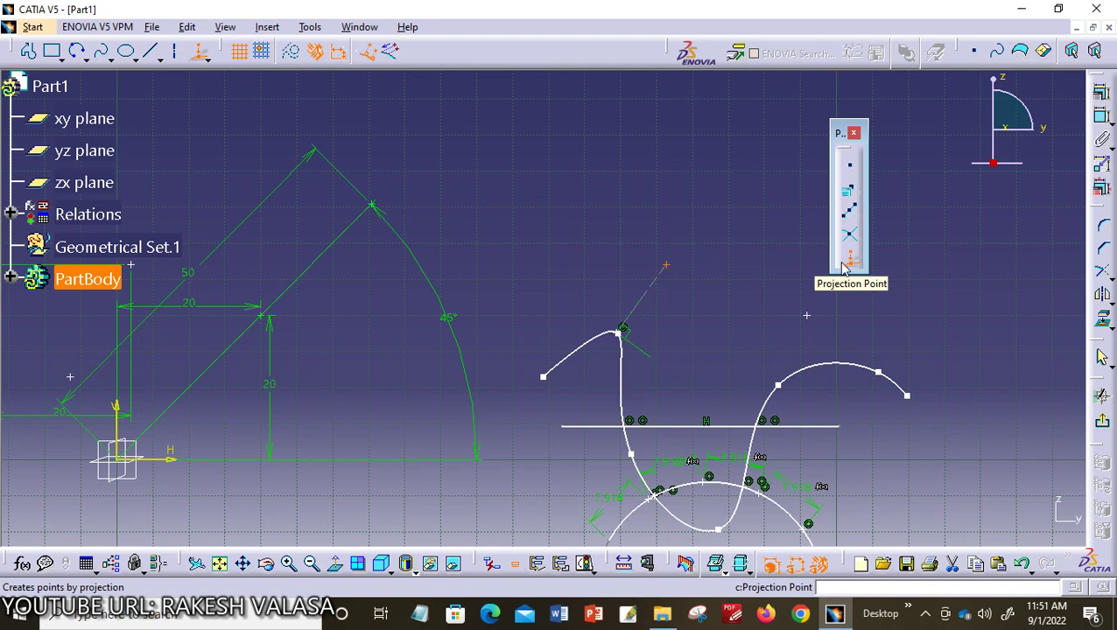
click(391, 53)
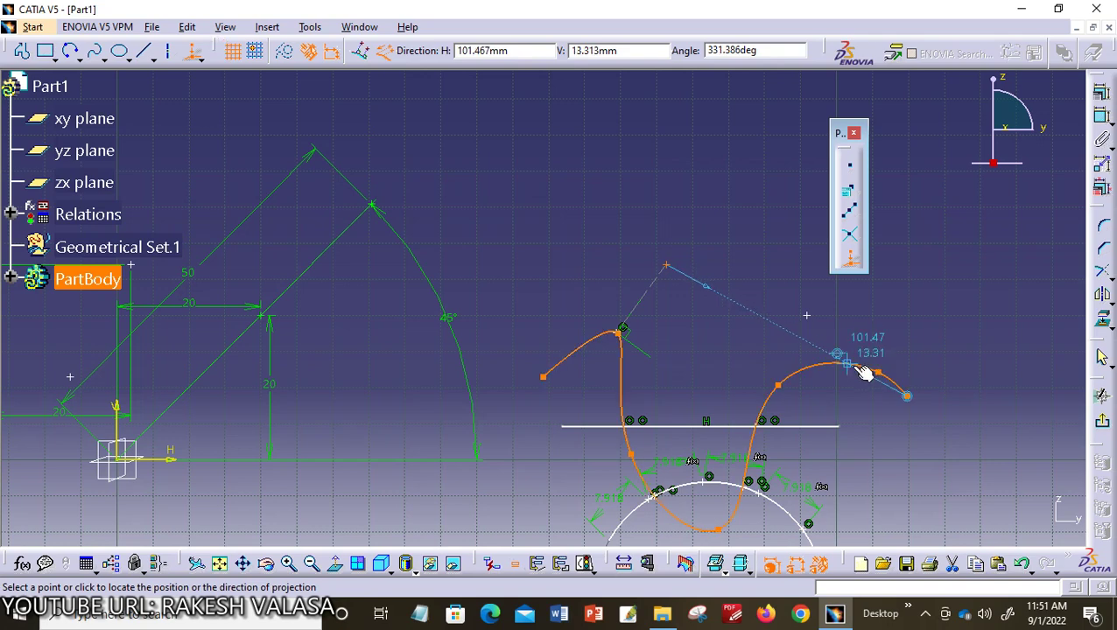
click(864, 372)
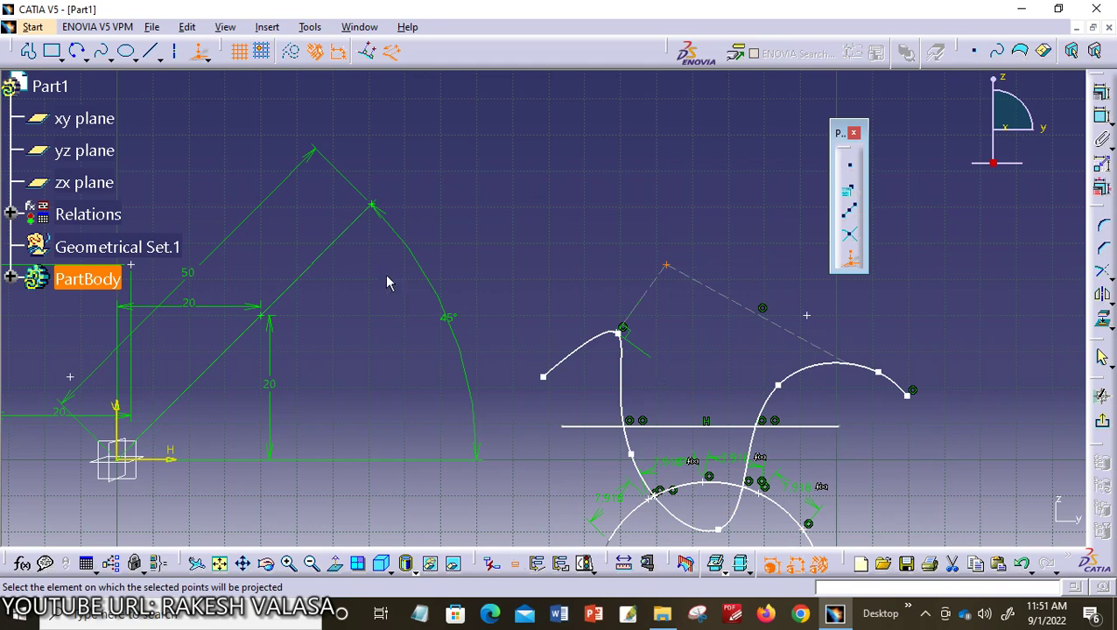
click(399, 54)
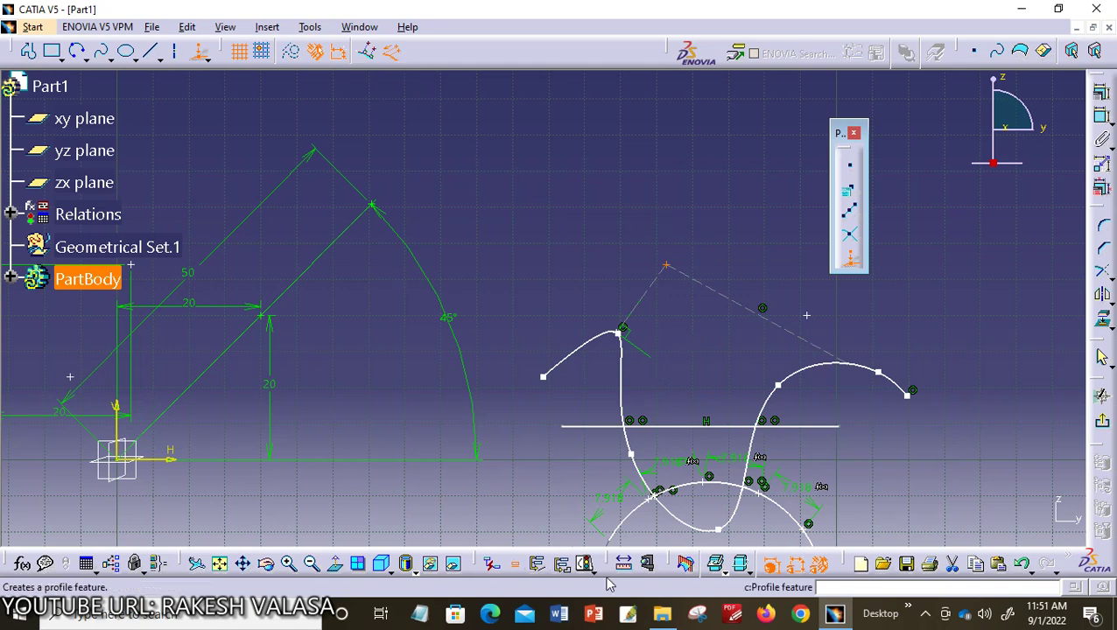